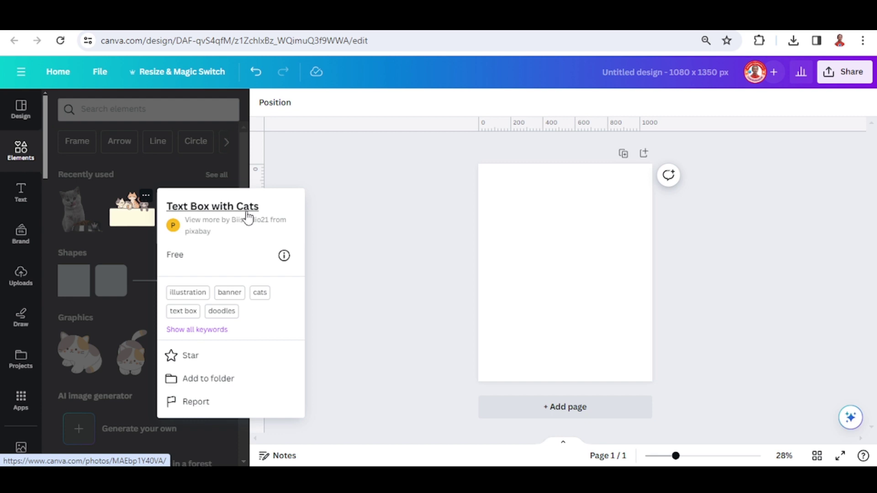
Add the "Text Box with Cats" graphic to the page and move it up into the page's upper half.
{"action": "left_click", "coordinate": [116, 217]}
{"action": "left_click", "coordinate": [131, 213]}
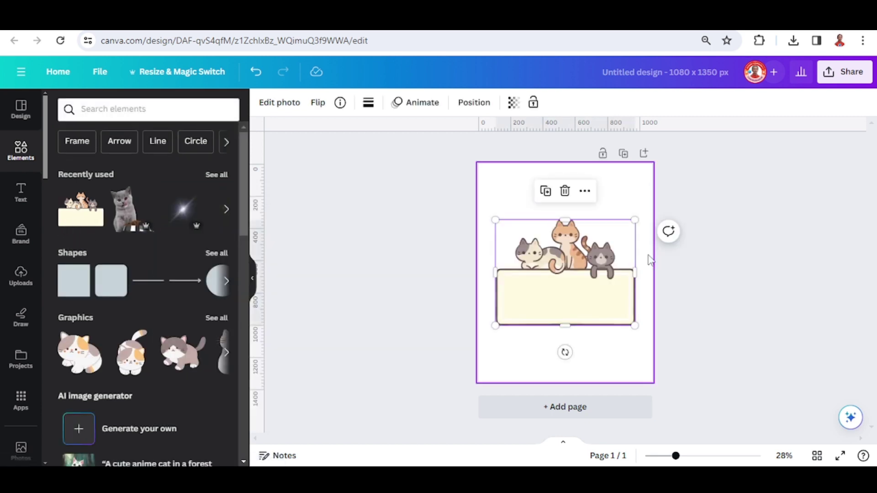
{"action": "left_click_drag", "start_coordinate": [585, 292], "coordinate": [584, 252]}
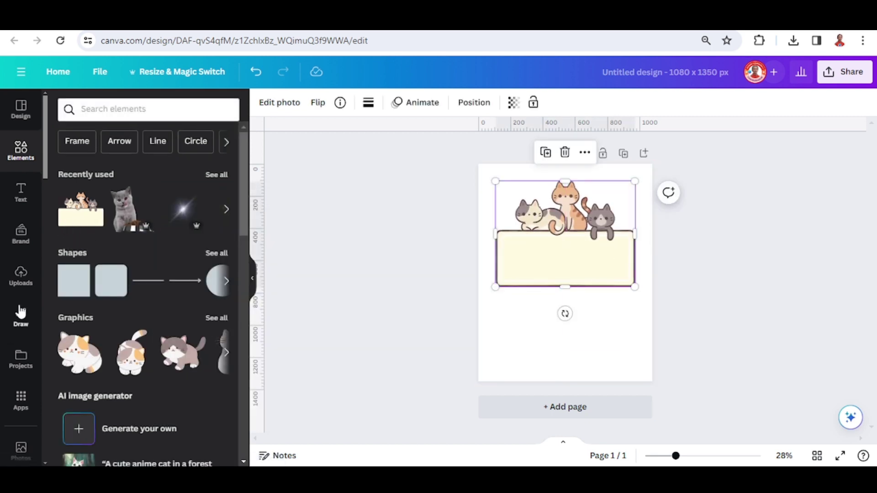
Add a heading reading "NAKITTY" below the cat graphic and enlarge it to font size 114.
{"action": "left_click", "coordinate": [20, 192]}
{"action": "left_click", "coordinate": [133, 251]}
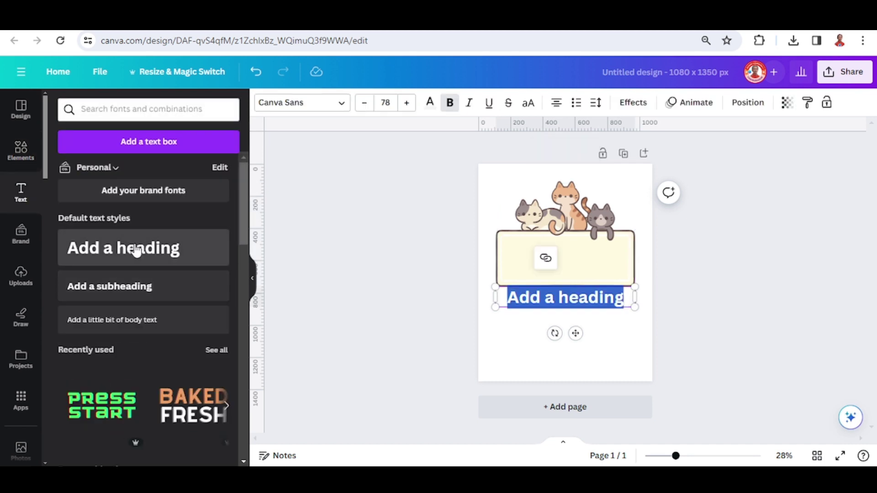
{"action": "type", "text": "na"}
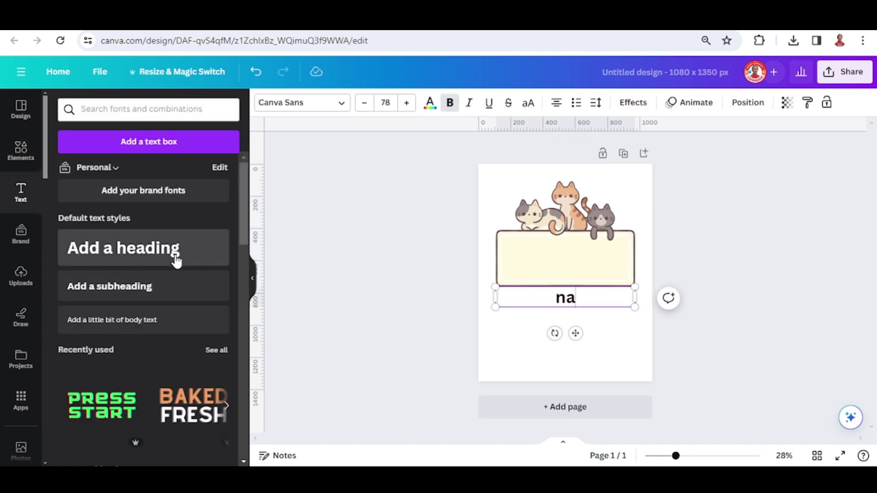
{"action": "type", "text": "ki"}
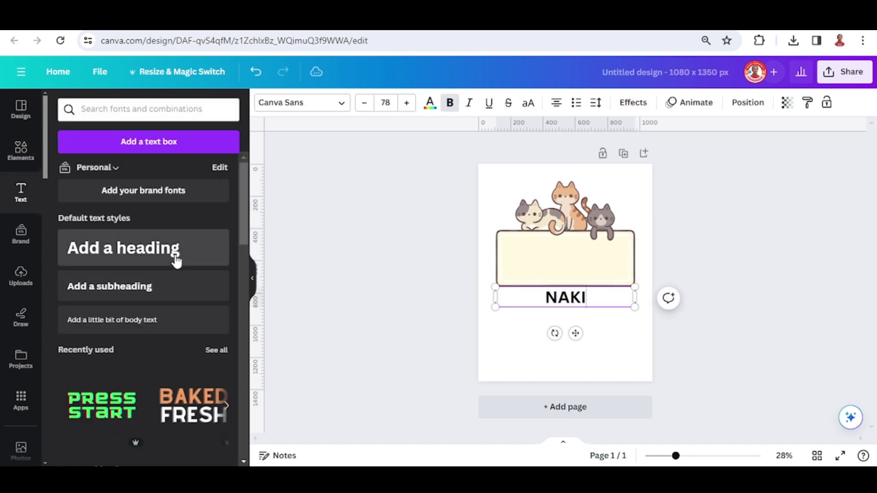
{"action": "type", "text": "tty"}
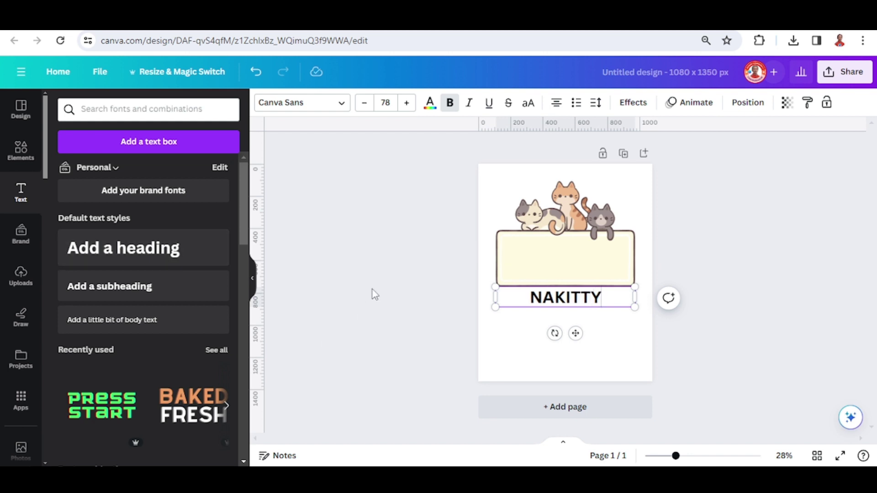
{"action": "left_click_drag", "start_coordinate": [638, 297], "coordinate": [619, 276]}
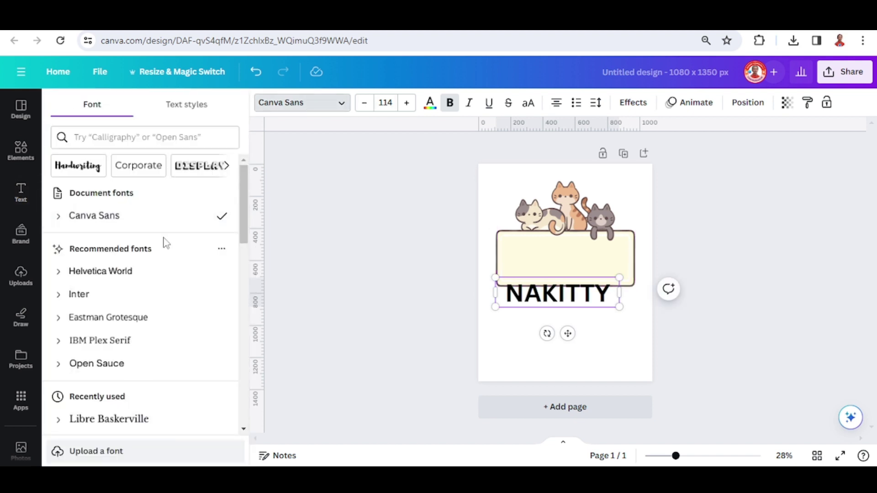
Find the Funtastic font by searching "FUNT" and apply it to the NAKITTY heading.
{"action": "left_click", "coordinate": [108, 135]}
{"action": "type", "text": "FUNT"}
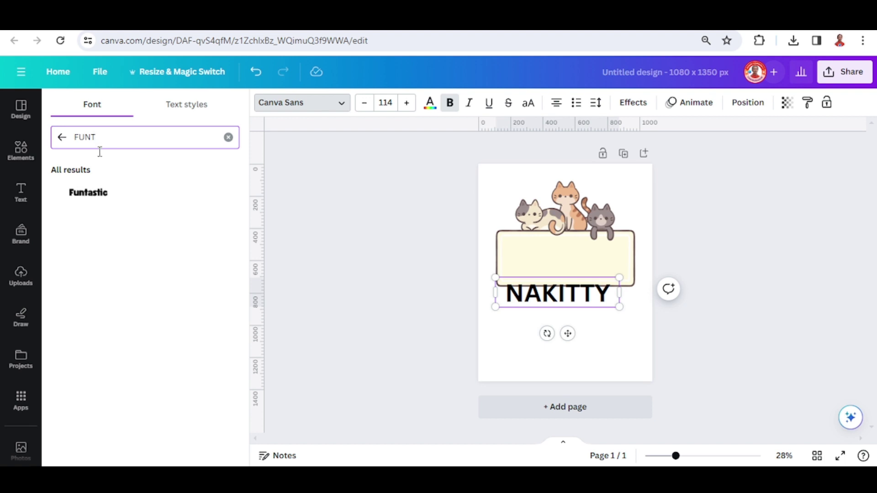
{"action": "left_click", "coordinate": [100, 197]}
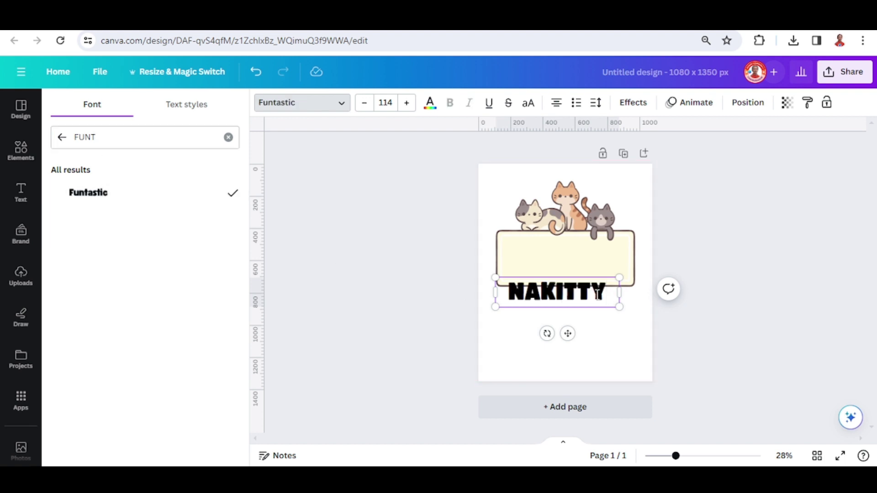
Enlarge the NAKITTY heading to font size 142 and place it inside the cats' cream sign.
{"action": "left_click", "coordinate": [630, 325]}
{"action": "left_click_drag", "start_coordinate": [603, 305], "coordinate": [643, 235]}
{"action": "left_click", "coordinate": [695, 456]}
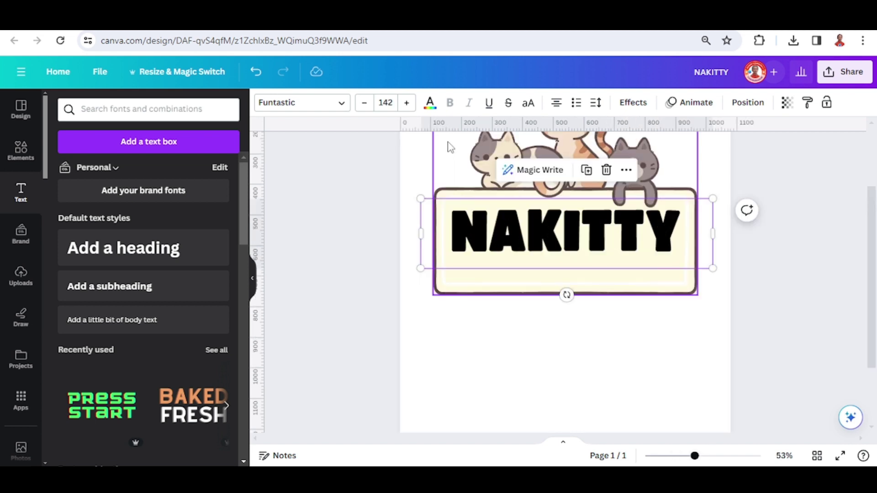
Recolor the NAKITTY heading with the pinkish-purple default solid color.
{"action": "left_click", "coordinate": [429, 102]}
{"action": "scroll", "coordinate": [156, 278], "scroll_direction": "down", "scroll_amount": 3}
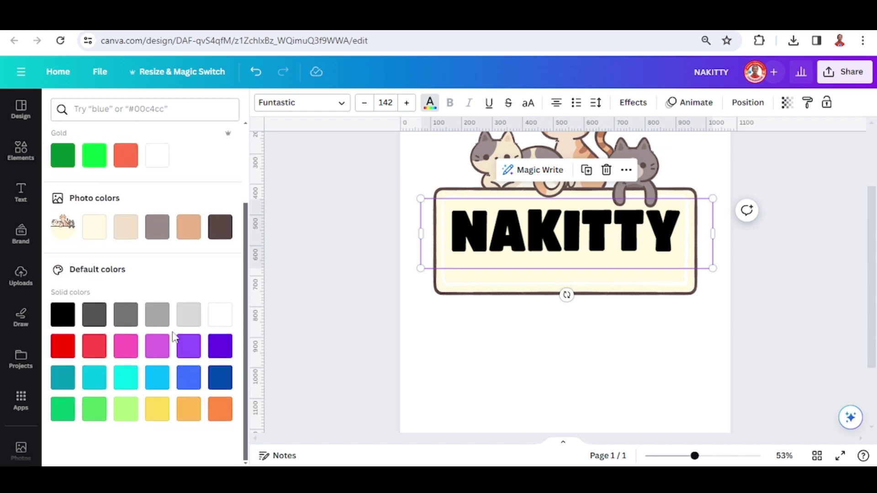
{"action": "left_click", "coordinate": [161, 347]}
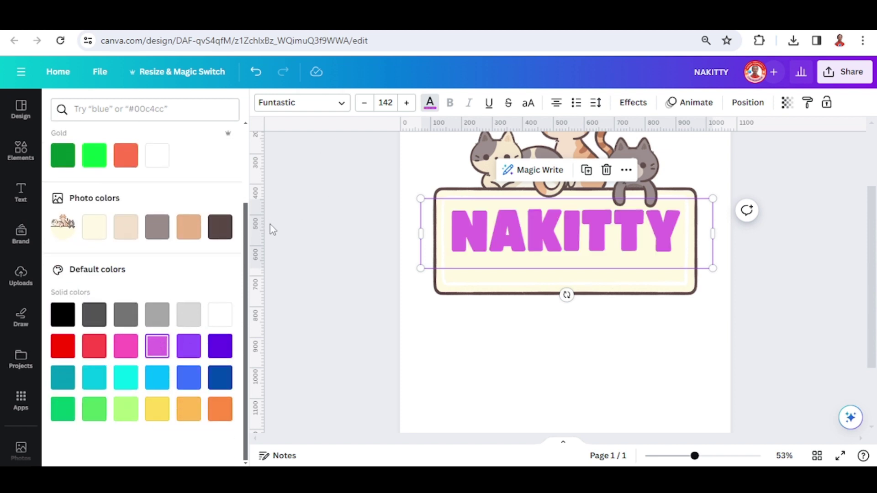
Search the elements for "CAT PAW PRINT" graphics and add the diagonal trail of black paw prints to the page.
{"action": "left_click", "coordinate": [21, 191]}
{"action": "left_click", "coordinate": [21, 149]}
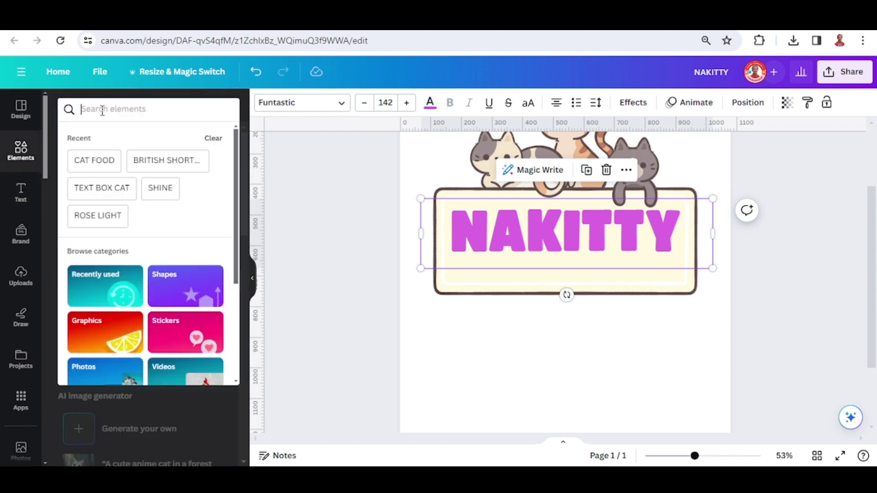
{"action": "type", "text": "CAT PAW PRINT"}
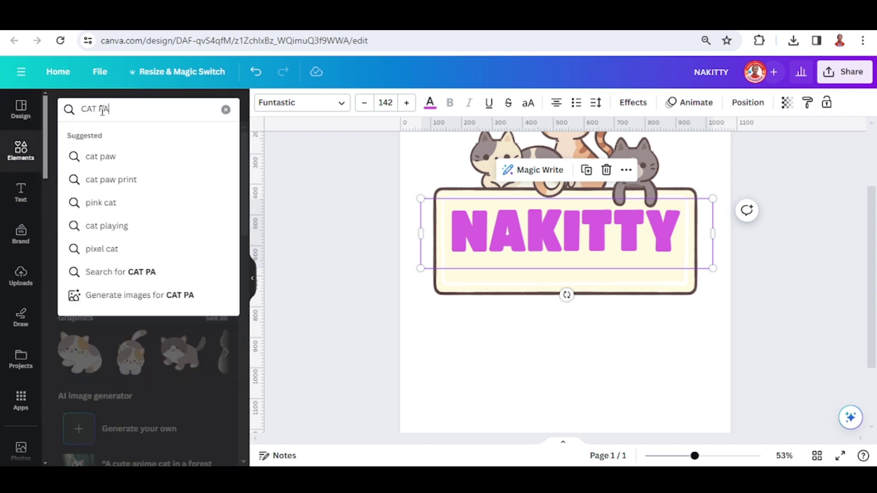
{"action": "key", "text": "Return"}
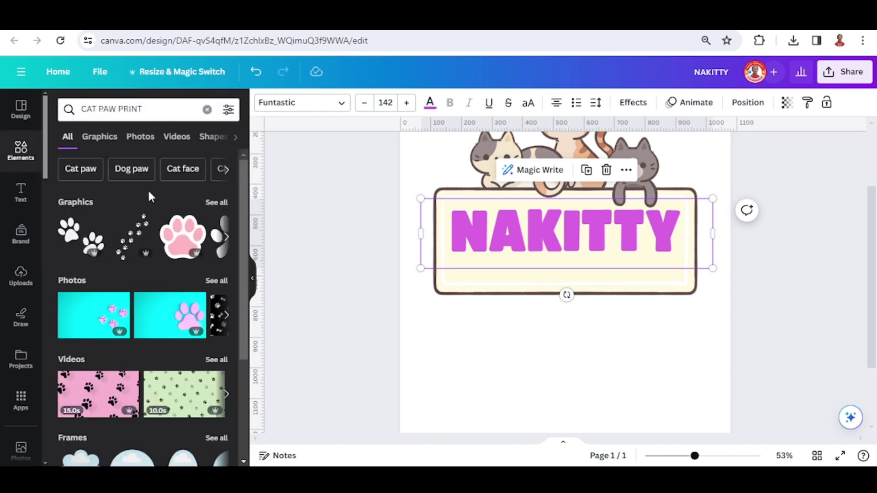
{"action": "left_click", "coordinate": [214, 202]}
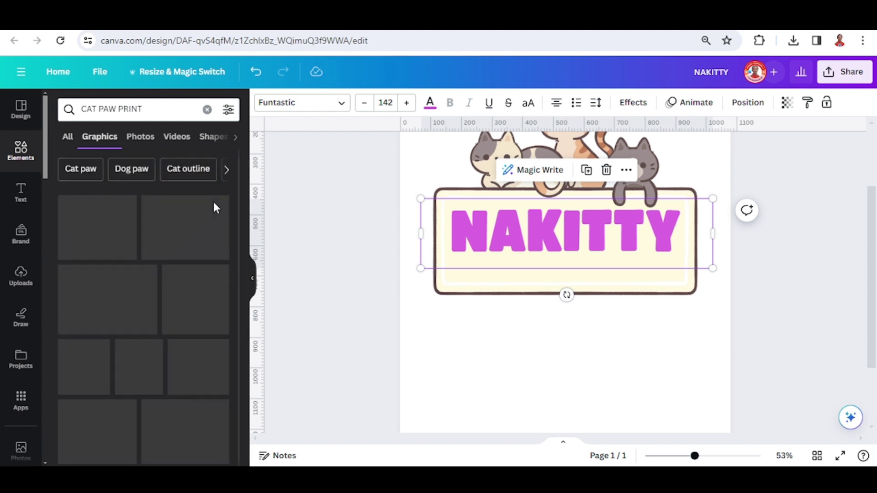
{"action": "left_click", "coordinate": [131, 225]}
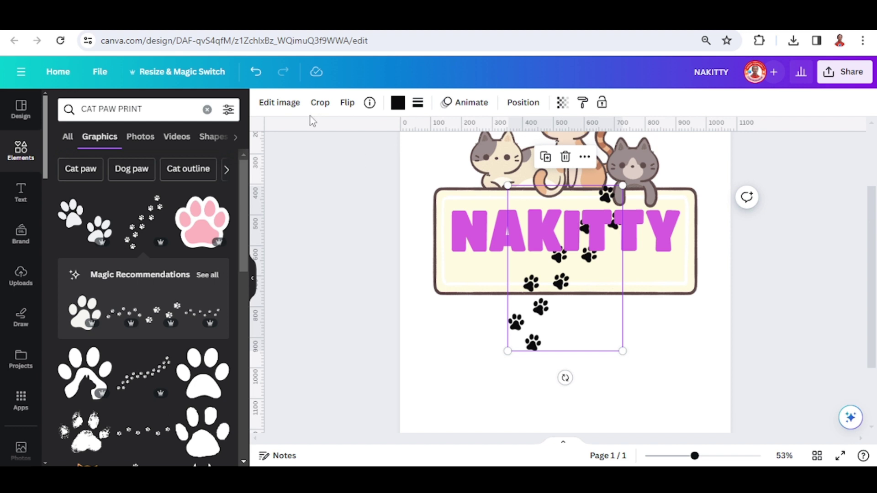
Recolor the paw print trail to cream #FFFAE0 by sampling the sign's background color.
{"action": "left_click", "coordinate": [398, 104]}
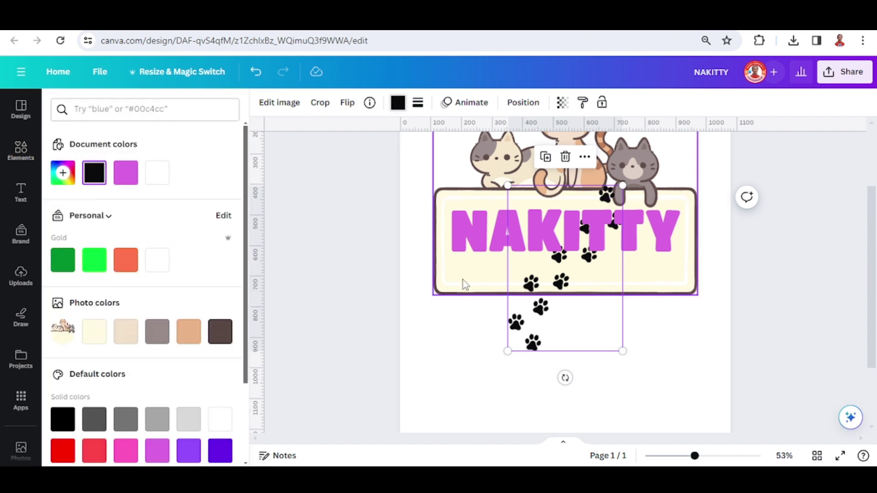
{"action": "left_click", "coordinate": [63, 173]}
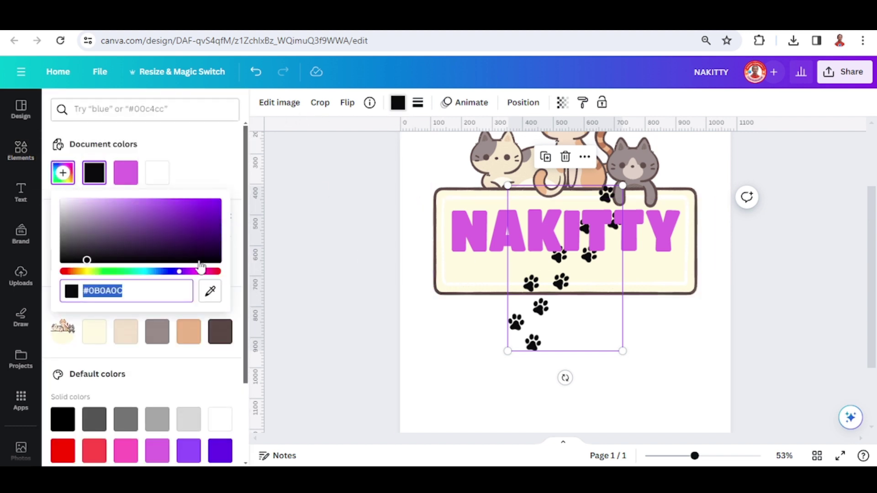
{"action": "left_click", "coordinate": [210, 291]}
{"action": "left_click", "coordinate": [449, 265]}
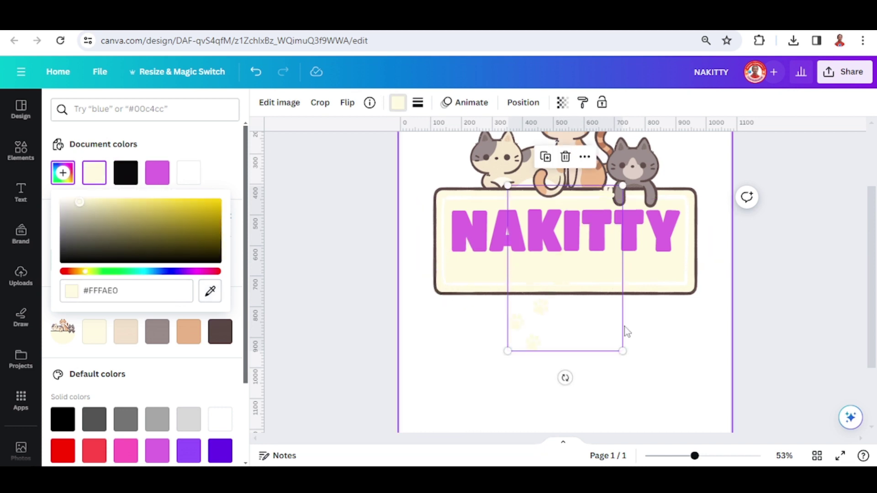
Move the paw print layer above the NAKITTY text in the layer order.
{"action": "left_click", "coordinate": [520, 103]}
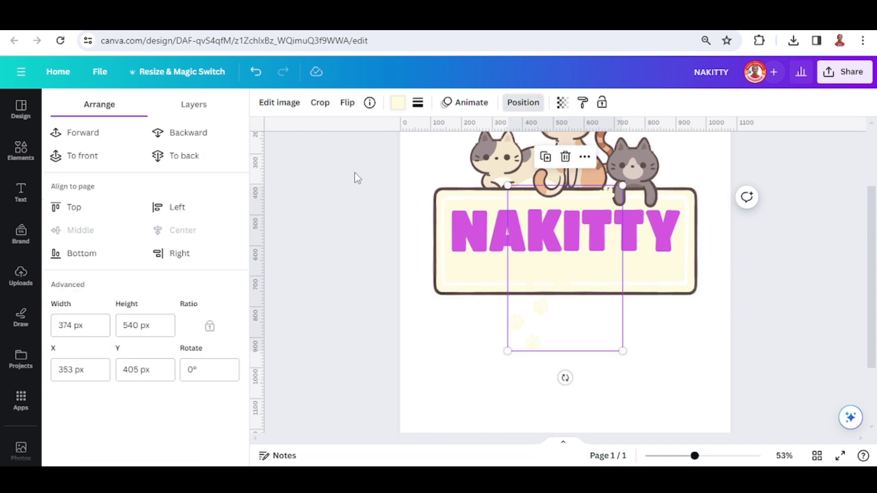
{"action": "left_click", "coordinate": [196, 109]}
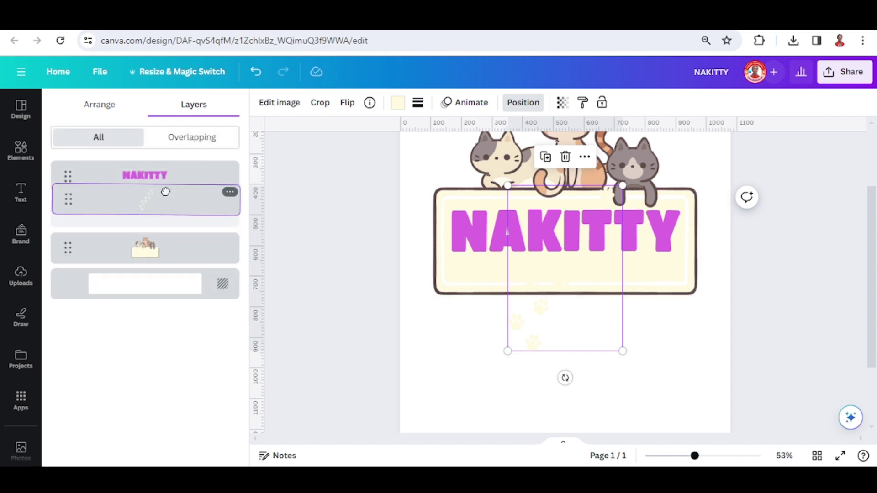
{"action": "mouse_move", "coordinate": [165, 191]}
{"action": "left_mouse_down"}
{"action": "mouse_move", "coordinate": [168, 173]}
{"action": "mouse_move", "coordinate": [153, 196]}
{"action": "left_mouse_up"}
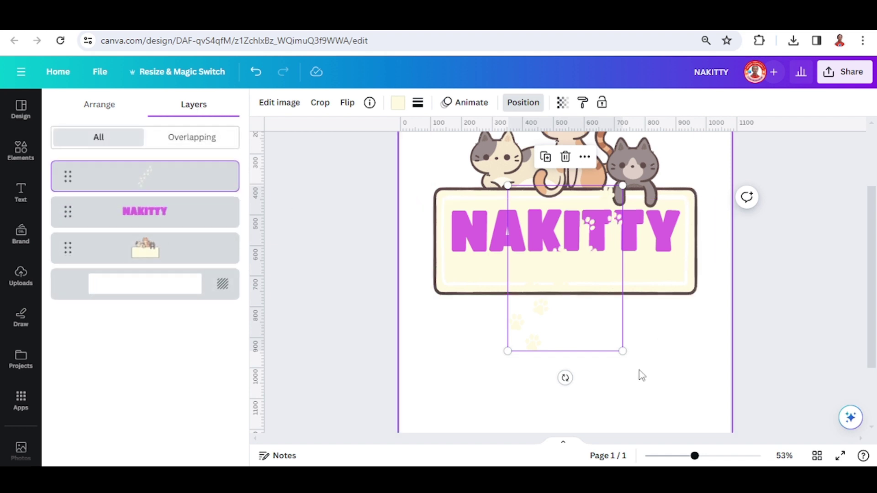
Shrink and rotate the paw print trail, then duplicate it so paw prints cover all the NAKITTY letters.
{"action": "left_click_drag", "start_coordinate": [623, 351], "coordinate": [471, 274]}
{"action": "left_click_drag", "start_coordinate": [530, 232], "coordinate": [644, 246]}
{"action": "key", "text": "ctrl+d"}
{"action": "key", "text": "ctrl+d"}
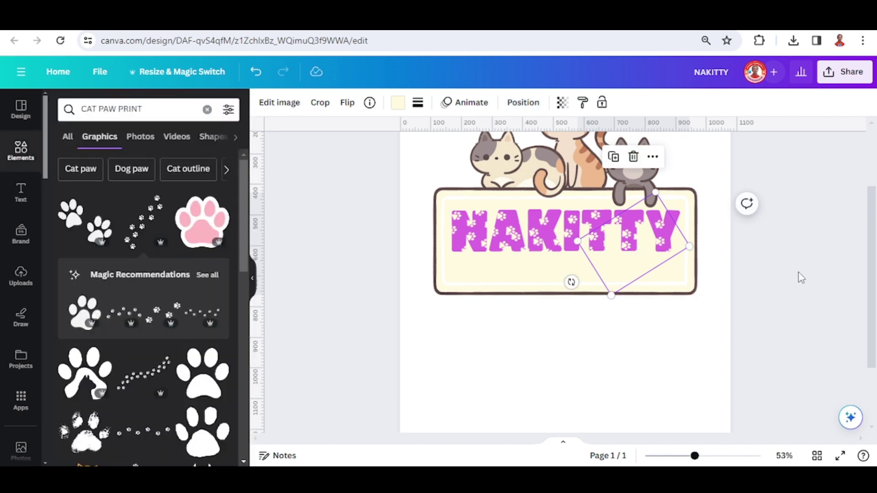
Add a subheading reading "THEY WON'T MISS IT" to the page.
{"action": "left_click", "coordinate": [29, 200]}
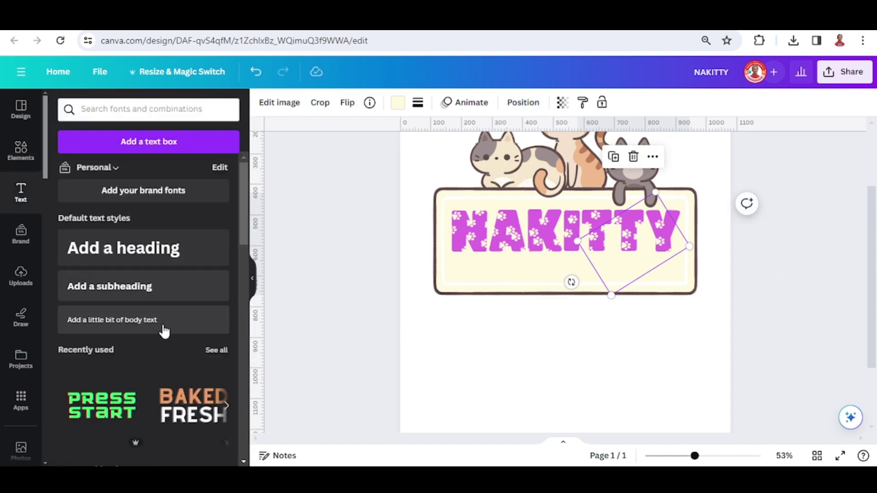
{"action": "left_click", "coordinate": [130, 293]}
{"action": "type", "text": "THEY WON"}
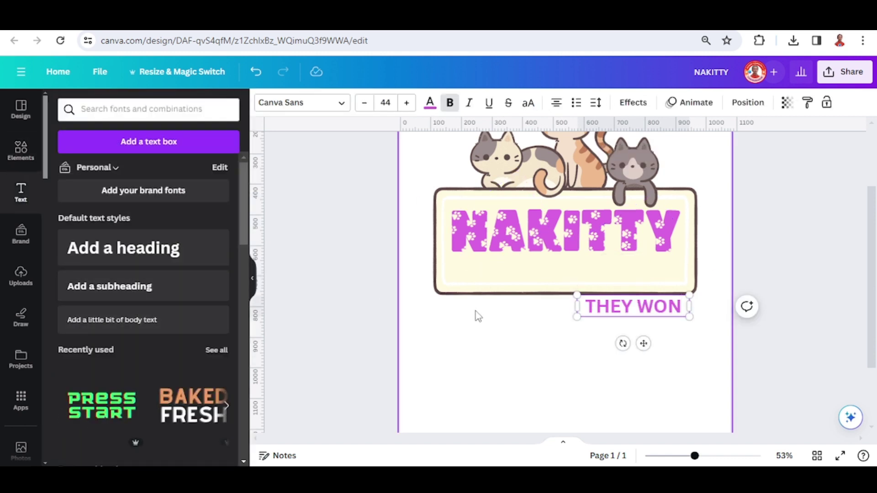
{"action": "type", "text": "'T MISS IT"}
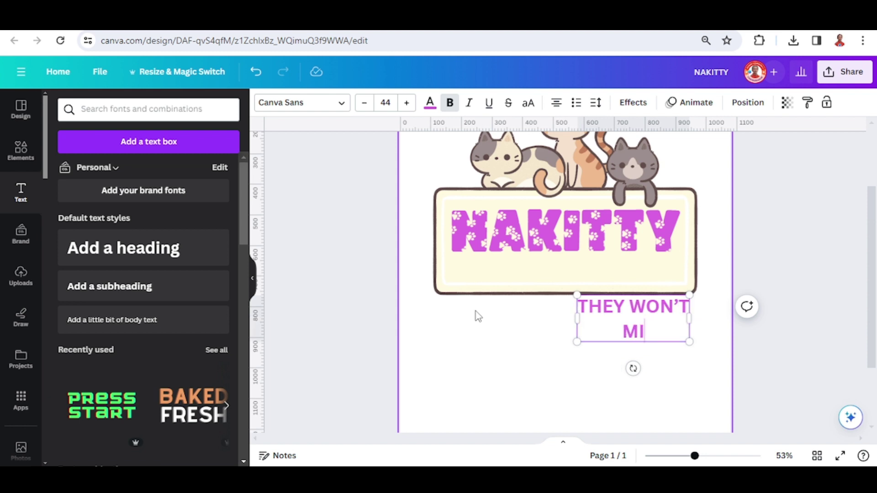
Color the subheading Dark Gray #545454 and fit it on one line beneath NAKITTY inside the cream sign.
{"action": "key", "text": "ctrl+a"}
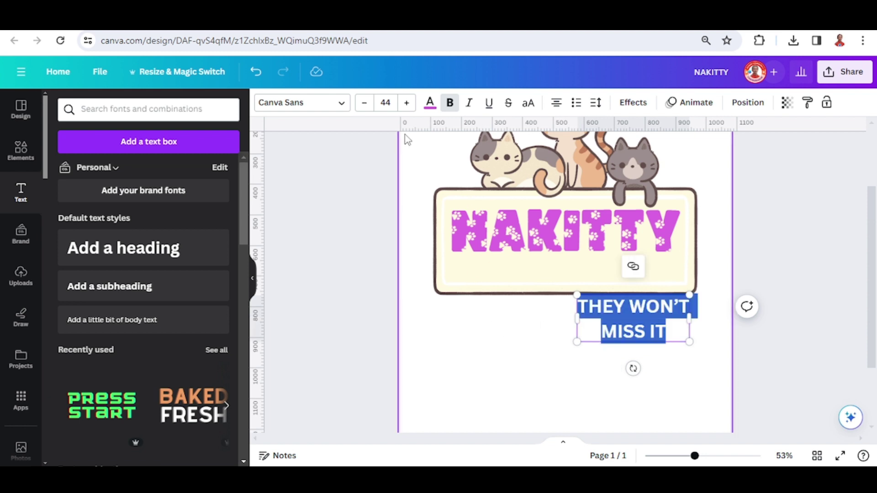
{"action": "left_click", "coordinate": [429, 102]}
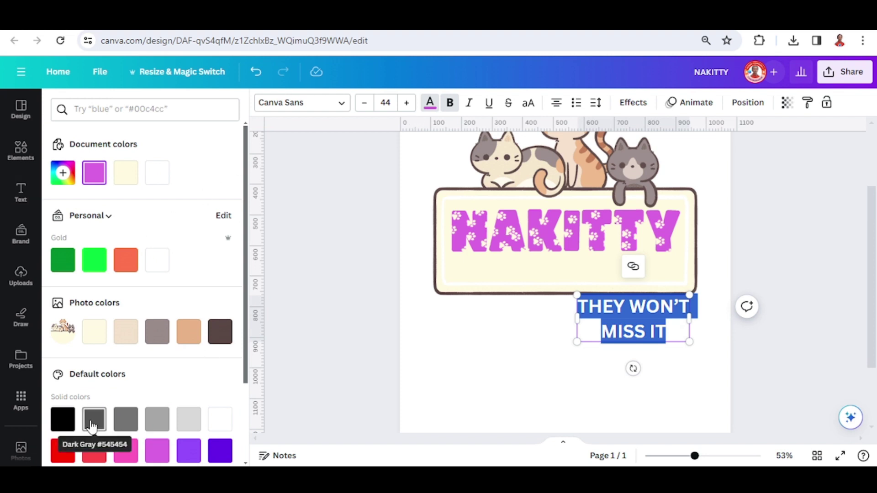
{"action": "left_click", "coordinate": [92, 424]}
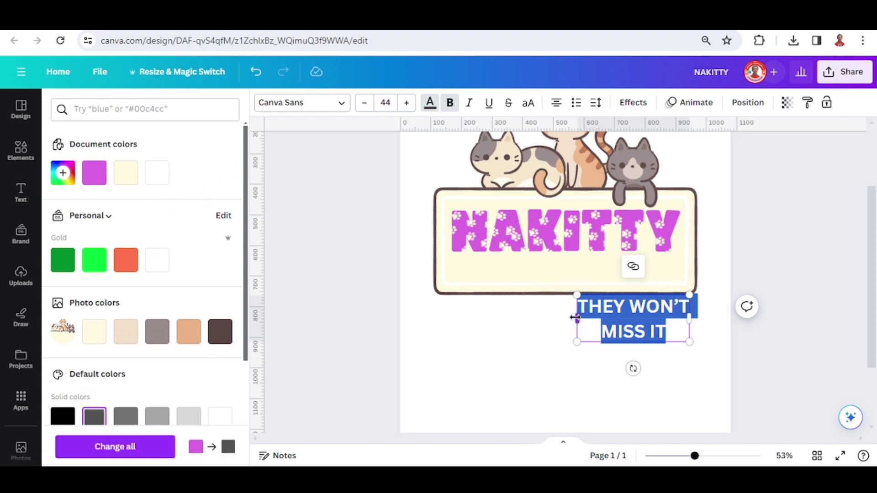
{"action": "left_click_drag", "start_coordinate": [574, 317], "coordinate": [485, 318]}
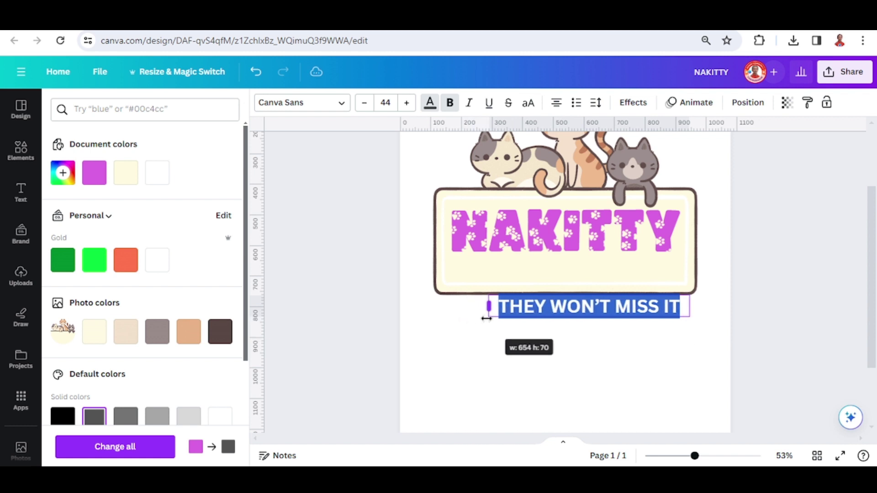
{"action": "left_click_drag", "start_coordinate": [622, 314], "coordinate": [598, 263]}
Set the page background to the orange-tan shade from the cat graphic's photo colors.
{"action": "left_click", "coordinate": [679, 456]}
{"action": "left_click", "coordinate": [674, 201]}
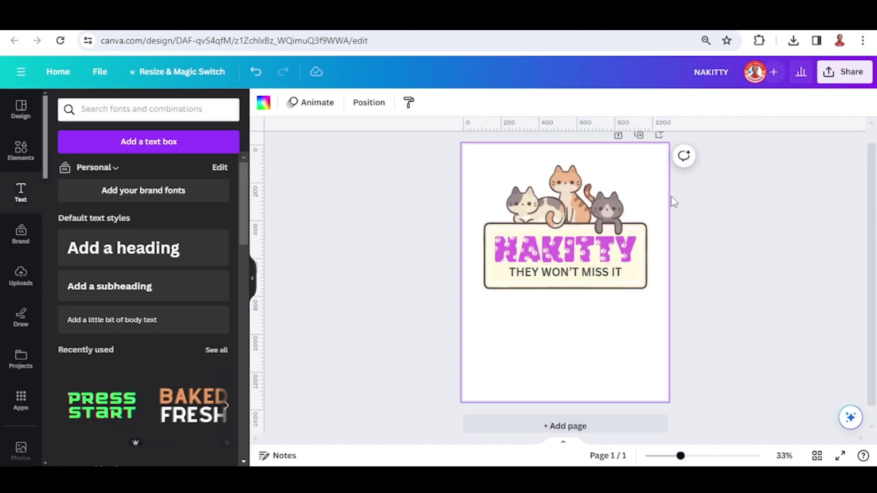
{"action": "left_click", "coordinate": [264, 103]}
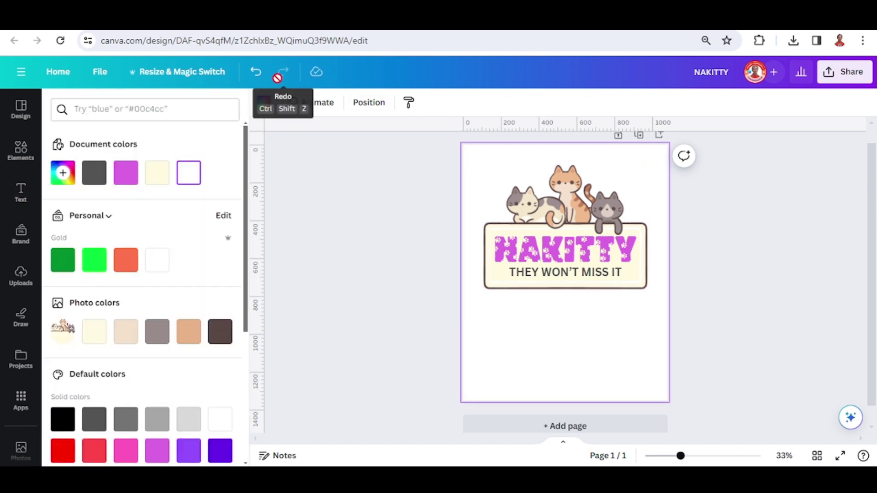
{"action": "left_click", "coordinate": [190, 335]}
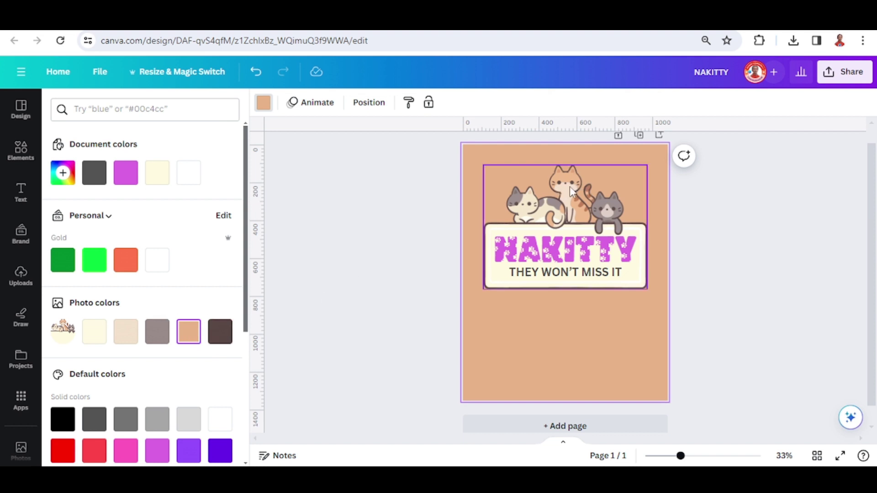
Add the recently used British Shorthair kitten with food bowl photo, move it to the bottom of the page, and bring it to front.
{"action": "left_click", "coordinate": [22, 167]}
{"action": "left_click", "coordinate": [21, 151]}
{"action": "left_click", "coordinate": [18, 149]}
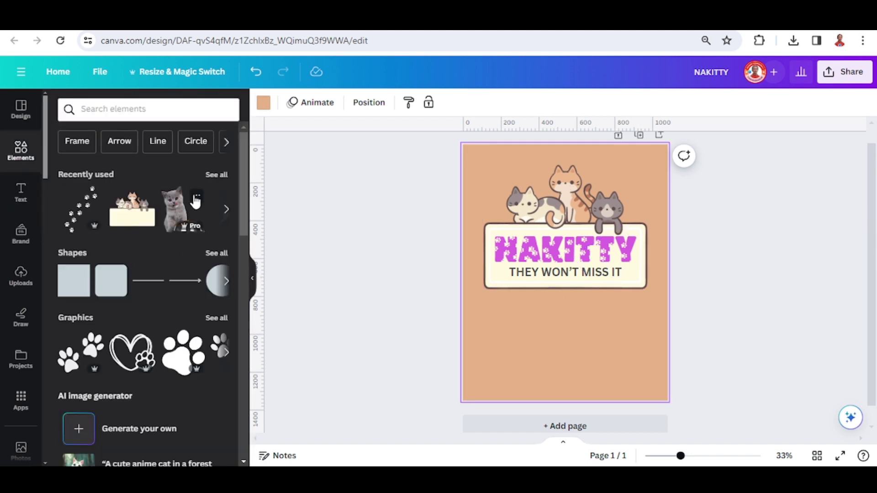
{"action": "left_click", "coordinate": [195, 197]}
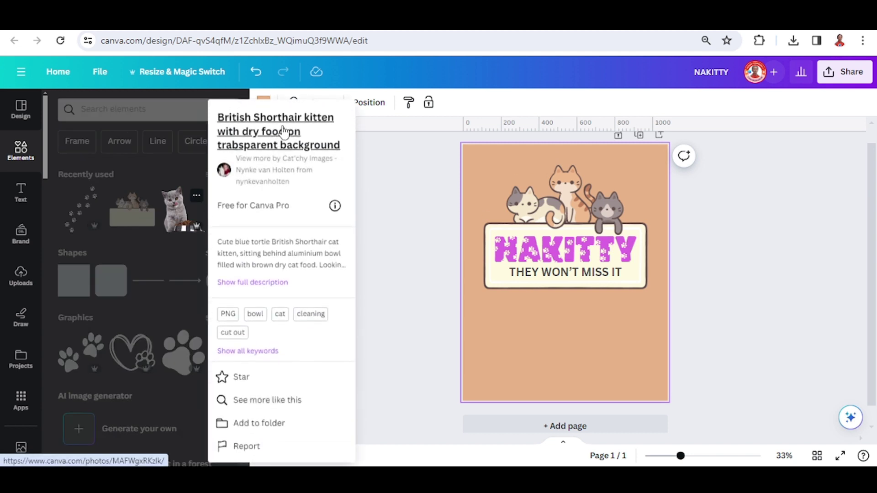
{"action": "left_click", "coordinate": [168, 216]}
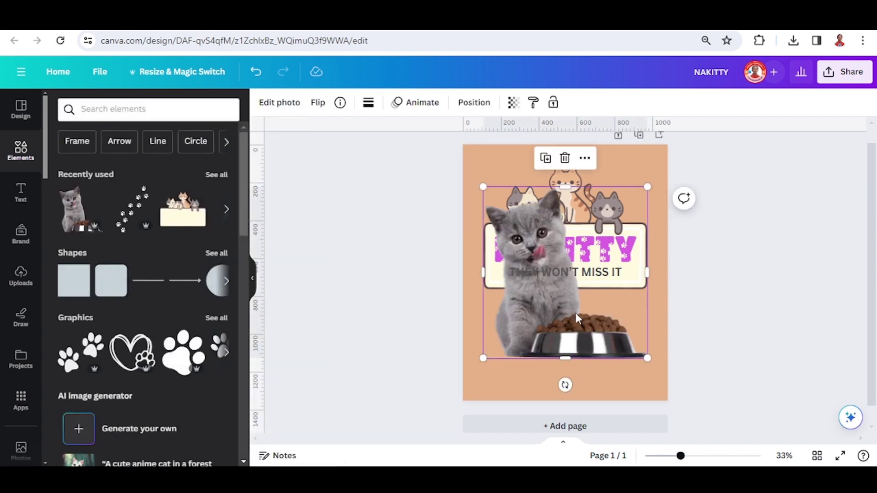
{"action": "left_click_drag", "start_coordinate": [595, 333], "coordinate": [599, 373]}
{"action": "right_click", "coordinate": [593, 354]}
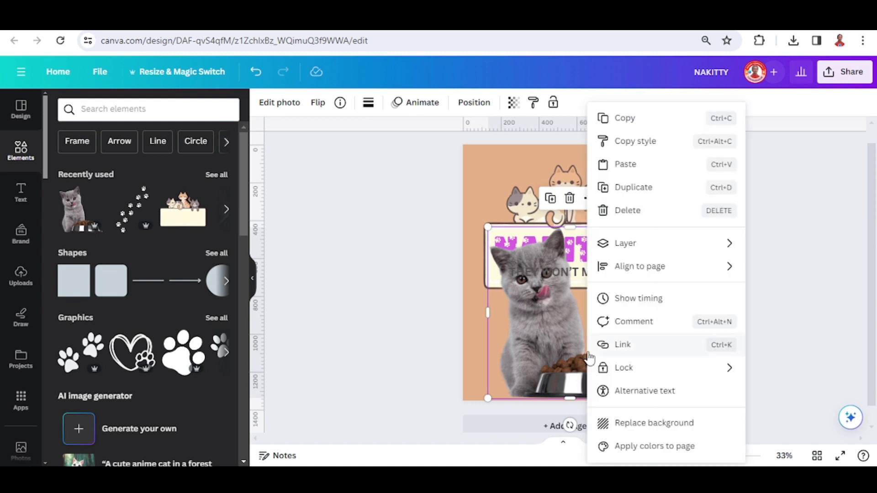
{"action": "mouse_move", "coordinate": [653, 248]}
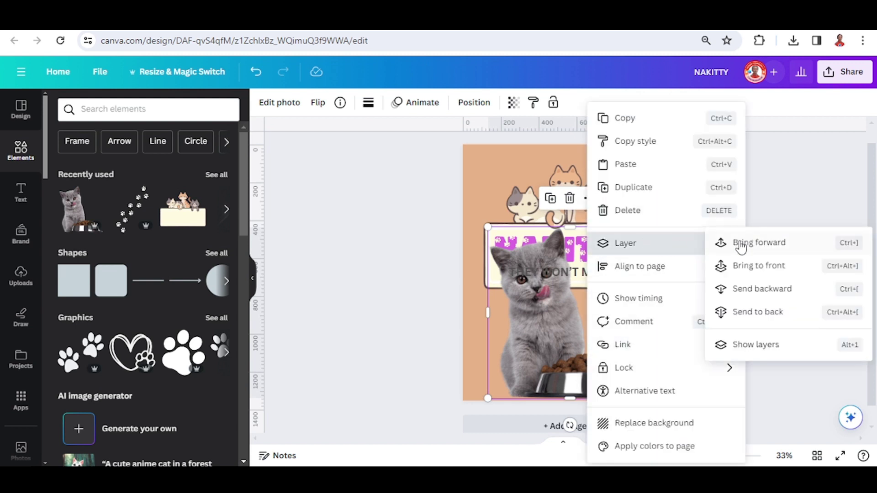
{"action": "left_click", "coordinate": [767, 268]}
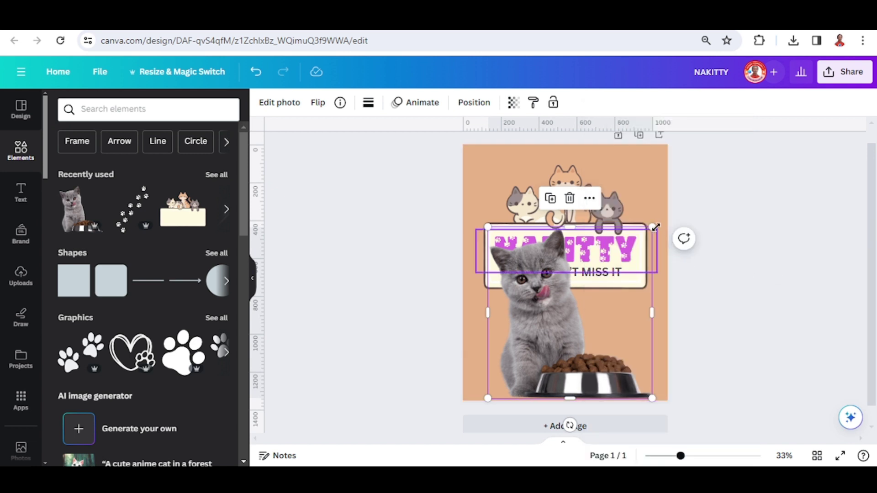
Shrink the kitten photo clear of the logo, then group the whole NAKITTY logo and scale it down, centered near the page's upper edge.
{"action": "left_click_drag", "start_coordinate": [651, 227], "coordinate": [566, 316]}
{"action": "left_click", "coordinate": [716, 286]}
{"action": "left_click_drag", "start_coordinate": [704, 282], "coordinate": [465, 168]}
{"action": "left_click", "coordinate": [574, 138]}
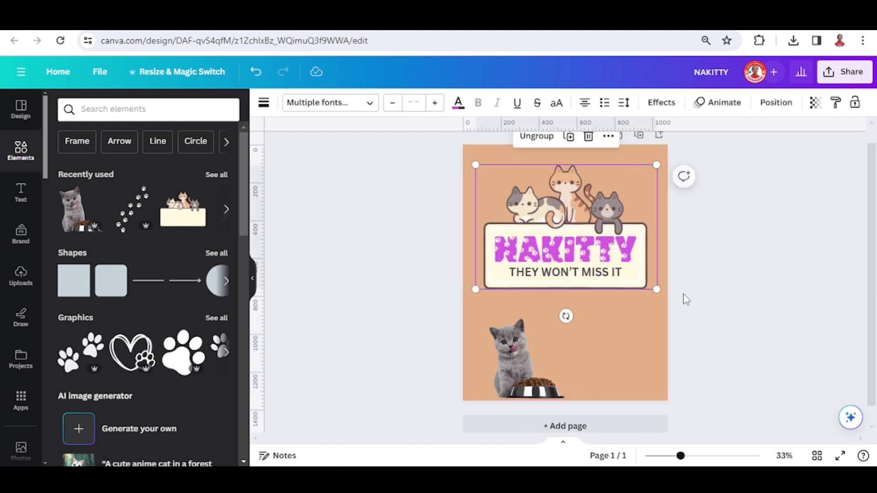
{"action": "left_click_drag", "start_coordinate": [656, 289], "coordinate": [631, 280]}
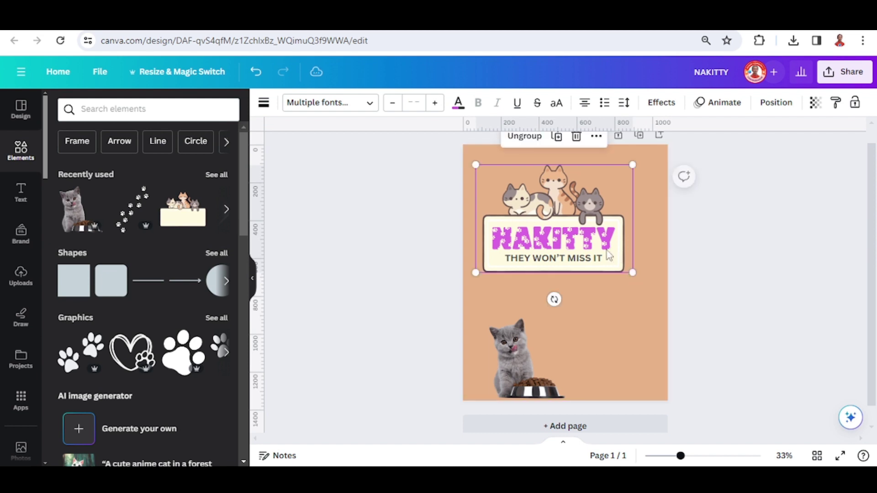
{"action": "left_click_drag", "start_coordinate": [596, 243], "coordinate": [607, 238]}
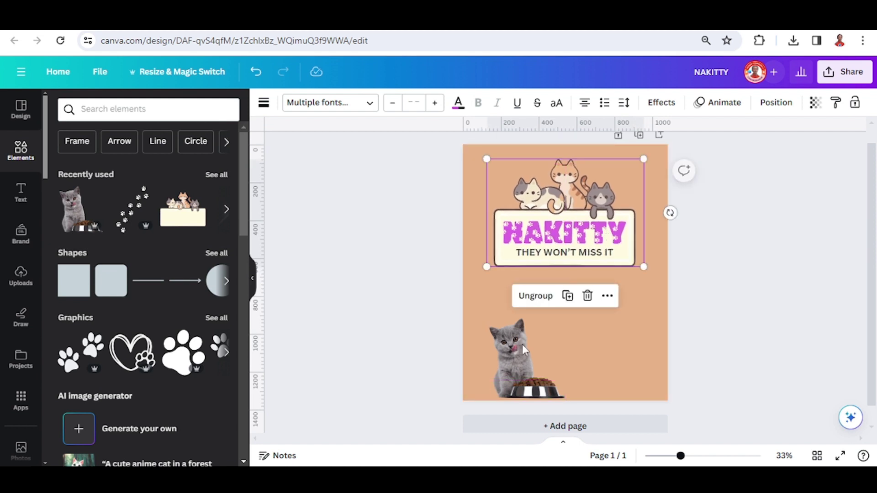
Enlarge the kitten photo until its ear overlaps the sign's lower edge, keeping the bowl just above the bottom of the page.
{"action": "left_click", "coordinate": [519, 356]}
{"action": "left_click_drag", "start_coordinate": [566, 315], "coordinate": [626, 250]}
{"action": "left_click_drag", "start_coordinate": [566, 347], "coordinate": [568, 339]}
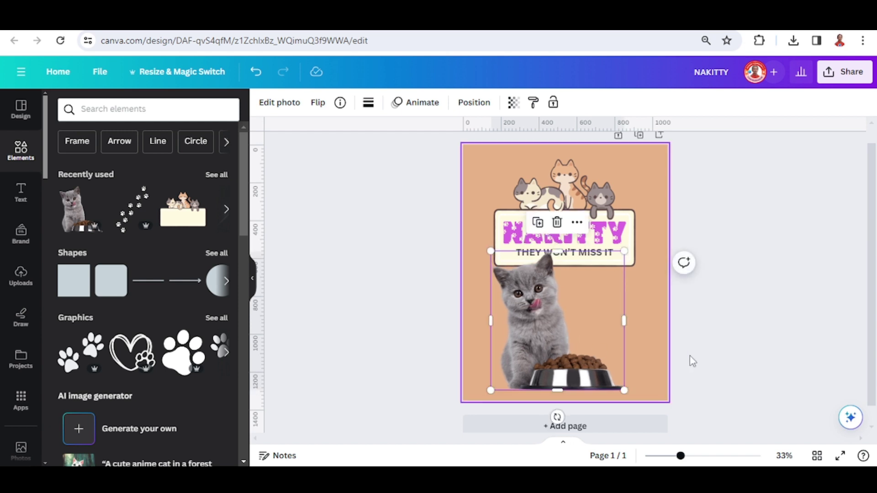
{"action": "left_click", "coordinate": [726, 351]}
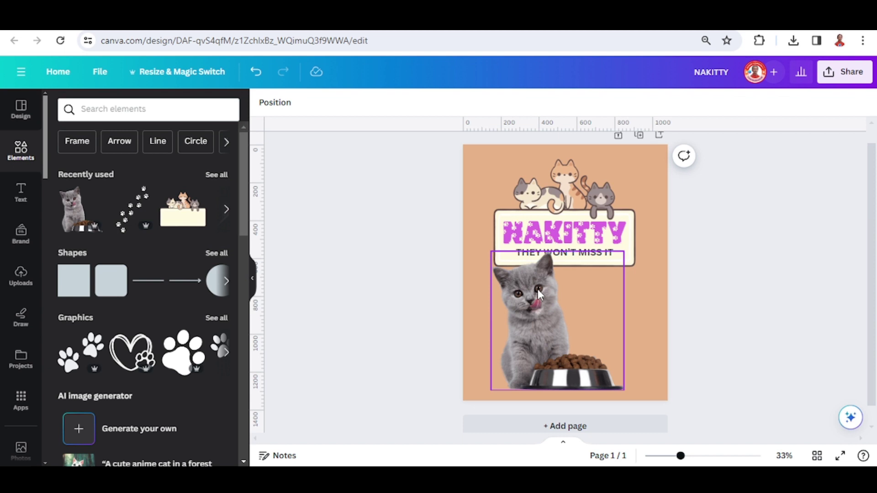
Duplicate the page and set the copy's background to cream #FFFAE0, sampled from the logo sign.
{"action": "left_click", "coordinate": [640, 137]}
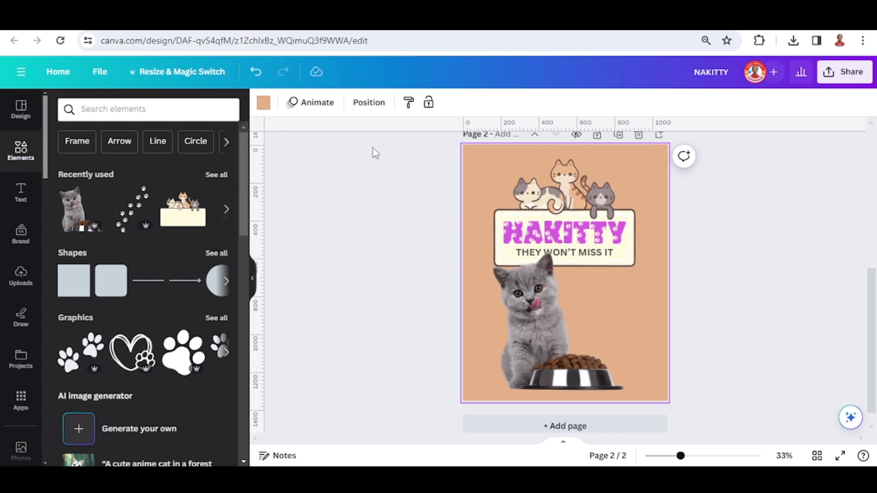
{"action": "left_click", "coordinate": [264, 104]}
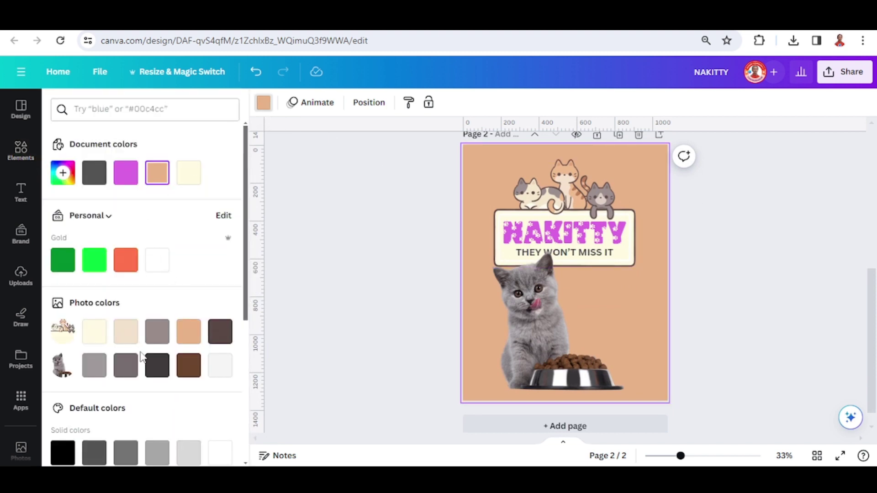
{"action": "left_click", "coordinate": [54, 170]}
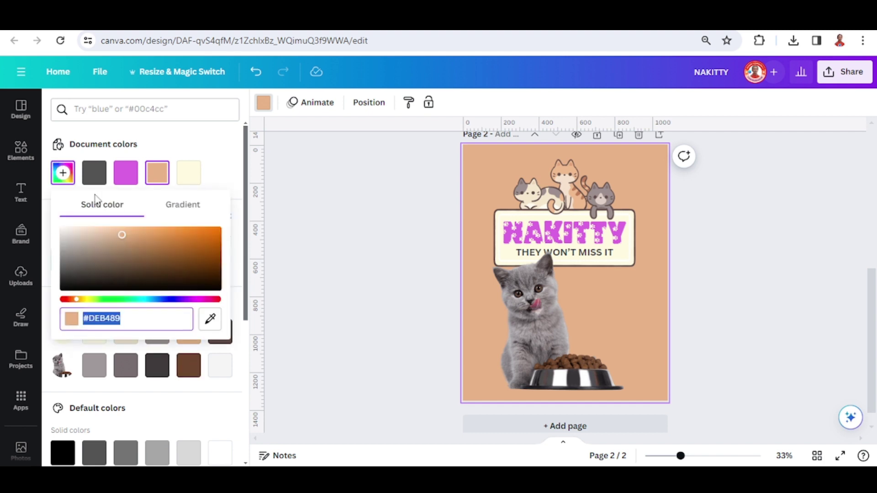
{"action": "left_click", "coordinate": [209, 319]}
{"action": "left_click", "coordinate": [498, 252]}
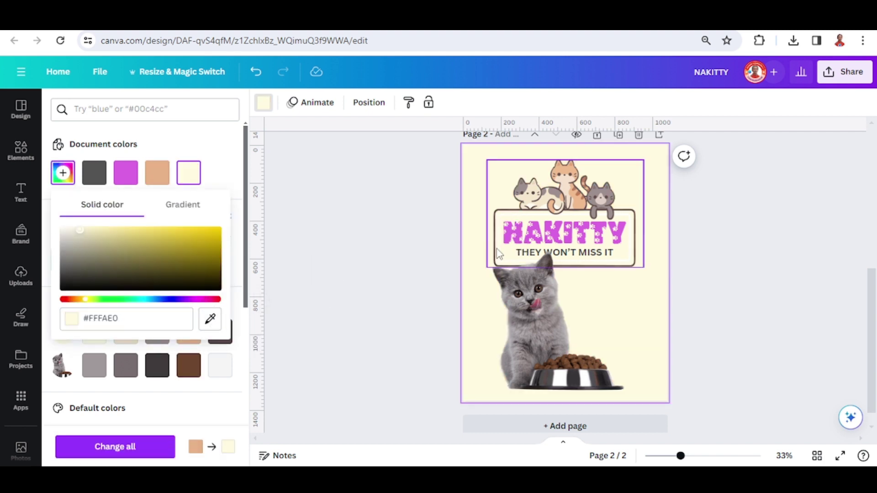
{"action": "left_click", "coordinate": [730, 291]}
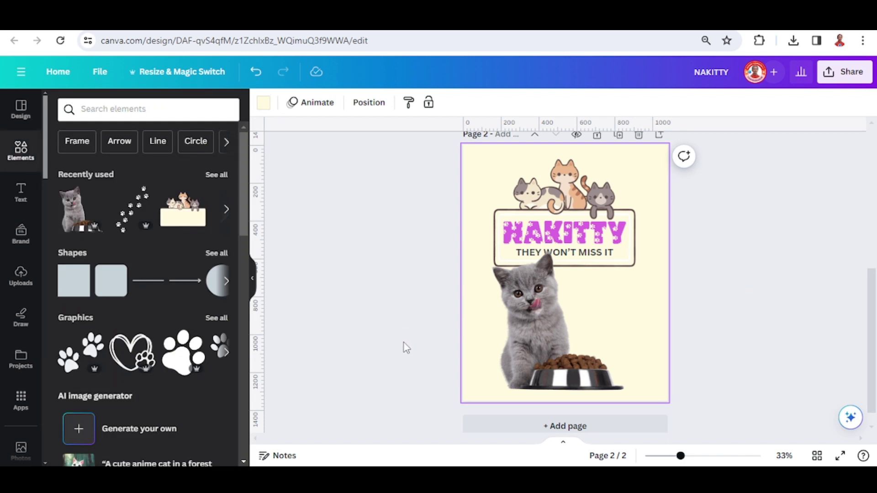
Search the graphics for PAW PRINT, add the solid paw print to page 2, and enlarge it over the page's lower-left corner.
{"action": "left_click", "coordinate": [112, 109]}
{"action": "type", "text": "PAW PRINT"}
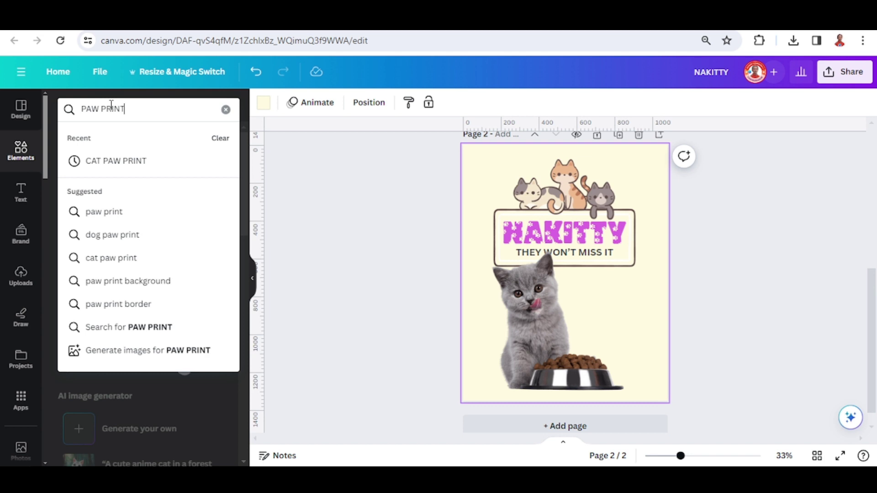
{"action": "key", "text": "Return"}
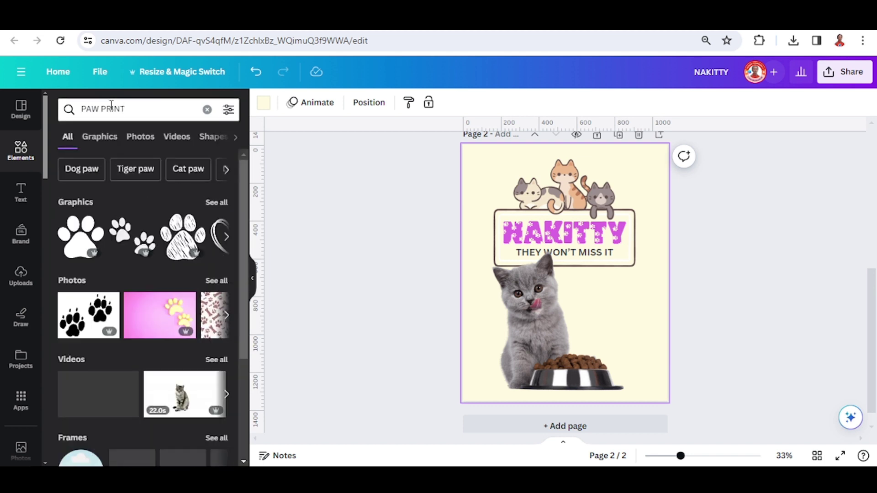
{"action": "left_click", "coordinate": [216, 202]}
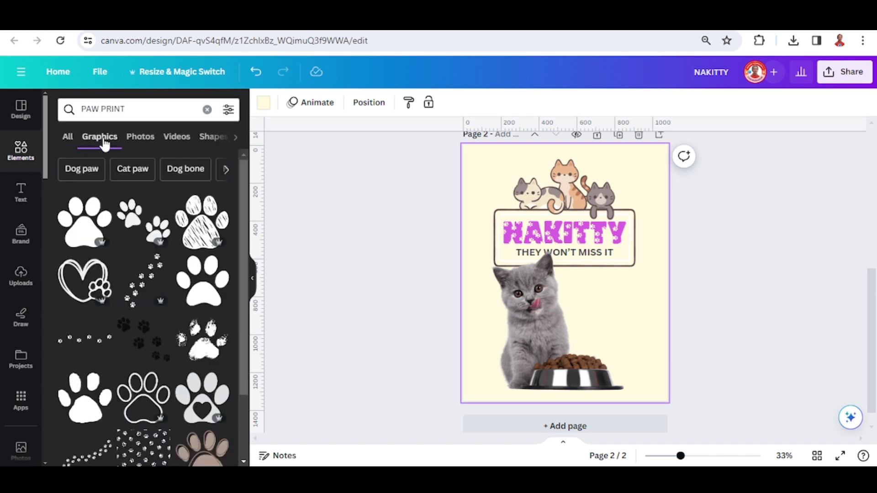
{"action": "left_click", "coordinate": [83, 226]}
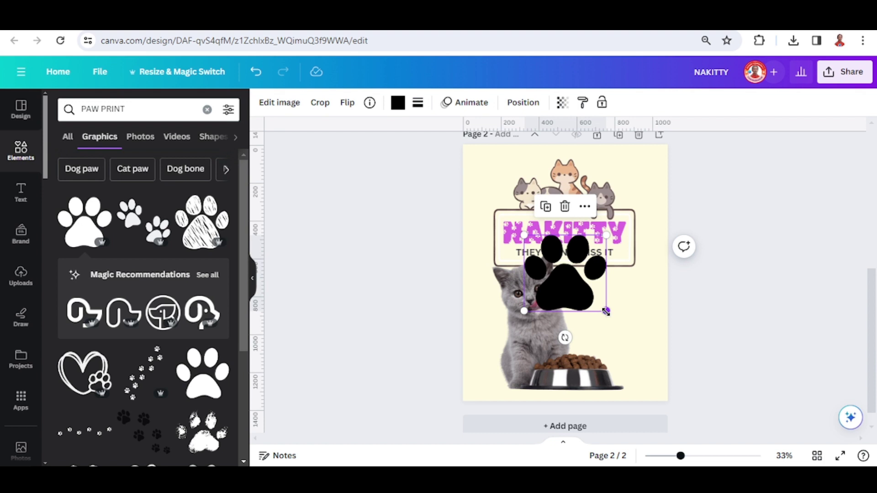
{"action": "left_click_drag", "start_coordinate": [607, 313], "coordinate": [518, 367]}
Color the paw print with the logo's purple document color and layer it behind the kitten photo and the logo.
{"action": "left_click", "coordinate": [398, 104]}
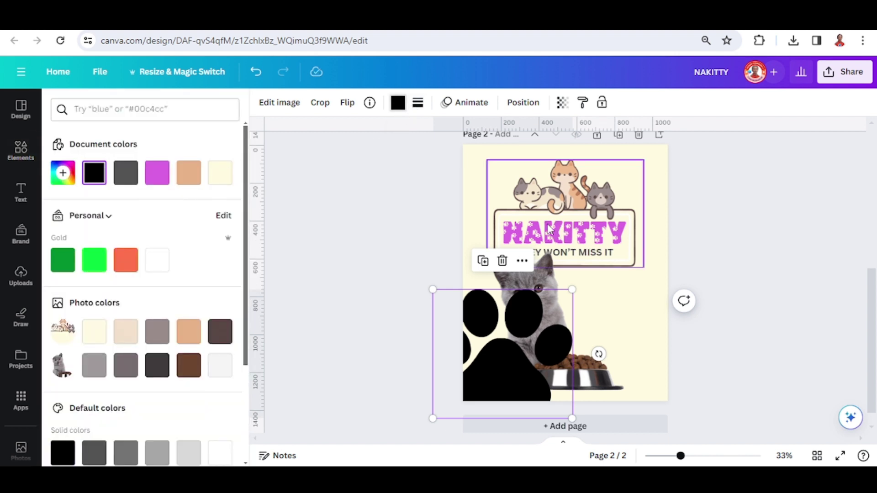
{"action": "left_click", "coordinate": [157, 172]}
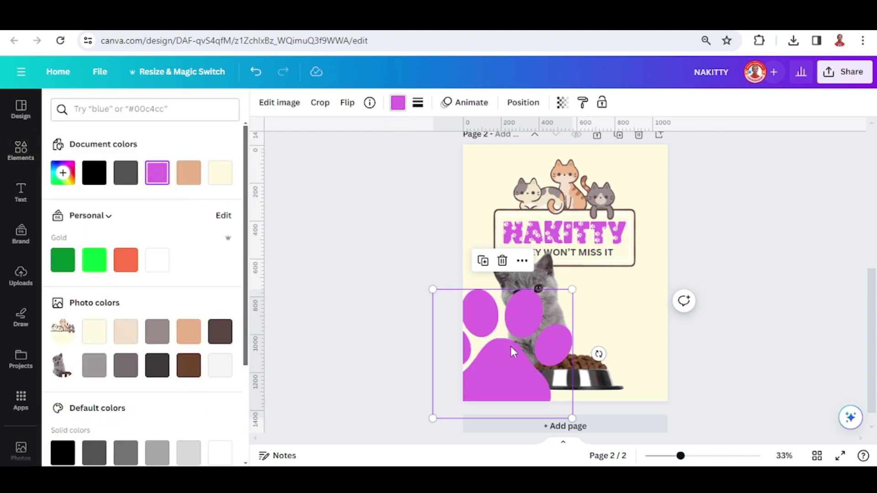
{"action": "left_click", "coordinate": [524, 105]}
{"action": "left_click_drag", "start_coordinate": [174, 192], "coordinate": [172, 254]}
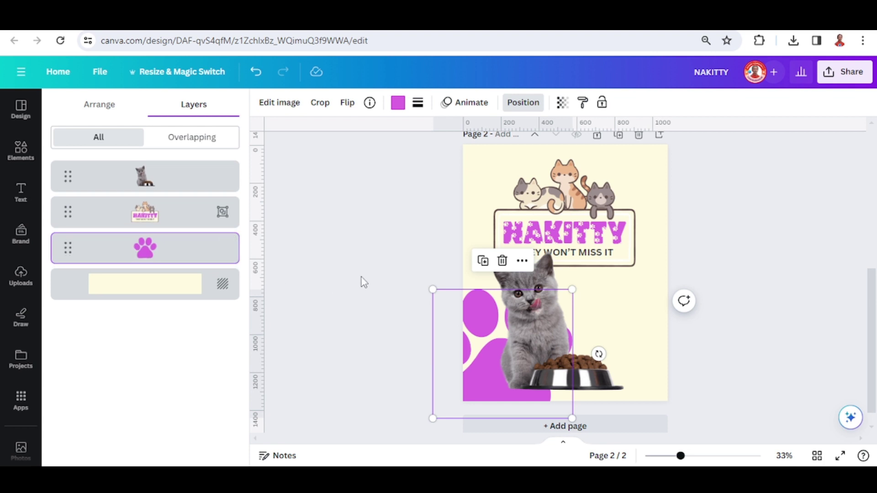
Enlarge the paw print slightly and place a duplicate off the page's right edge, layered behind the logo and kitten.
{"action": "left_click_drag", "start_coordinate": [572, 290], "coordinate": [591, 276]}
{"action": "left_click", "coordinate": [493, 250]}
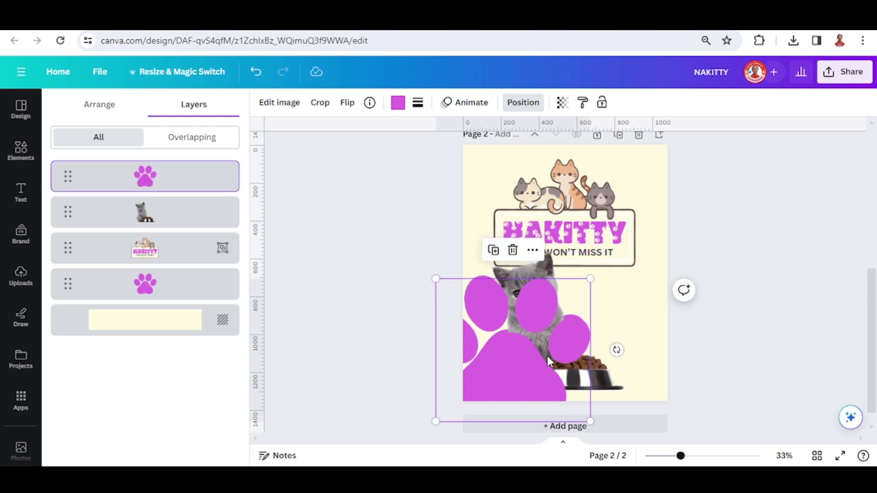
{"action": "left_click_drag", "start_coordinate": [548, 361], "coordinate": [671, 263]}
{"action": "left_click_drag", "start_coordinate": [186, 183], "coordinate": [186, 267]}
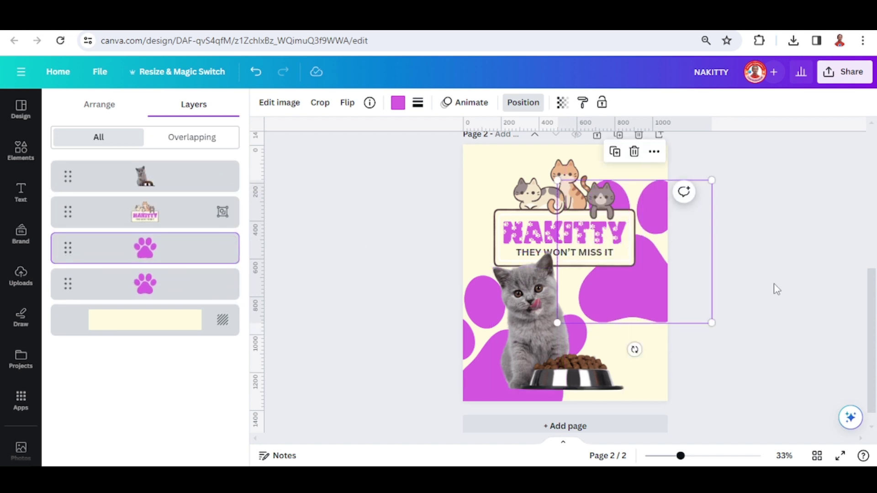
{"action": "left_click_drag", "start_coordinate": [662, 303], "coordinate": [662, 310]}
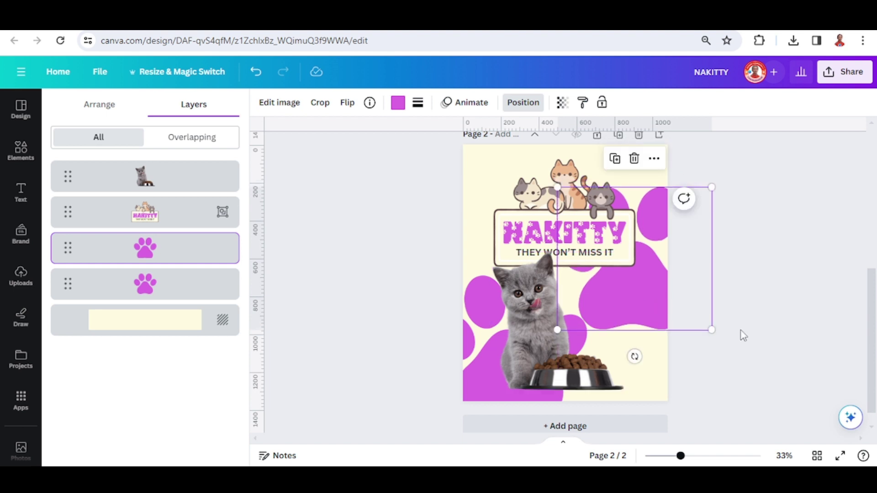
Paste the tilted white text "URINARY PH BALANCE FORMULA" and center it on the pad of the right-hand paw print.
{"action": "key", "text": "ctrl+v"}
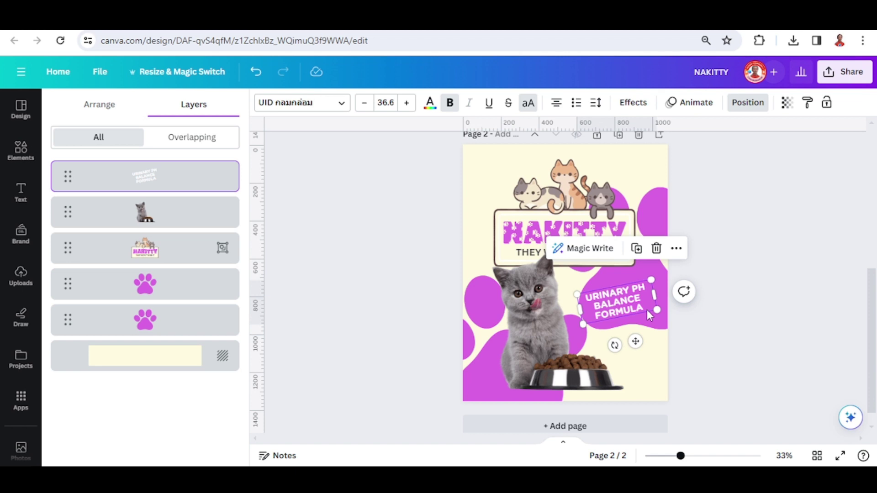
{"action": "left_click_drag", "start_coordinate": [616, 304], "coordinate": [624, 297]}
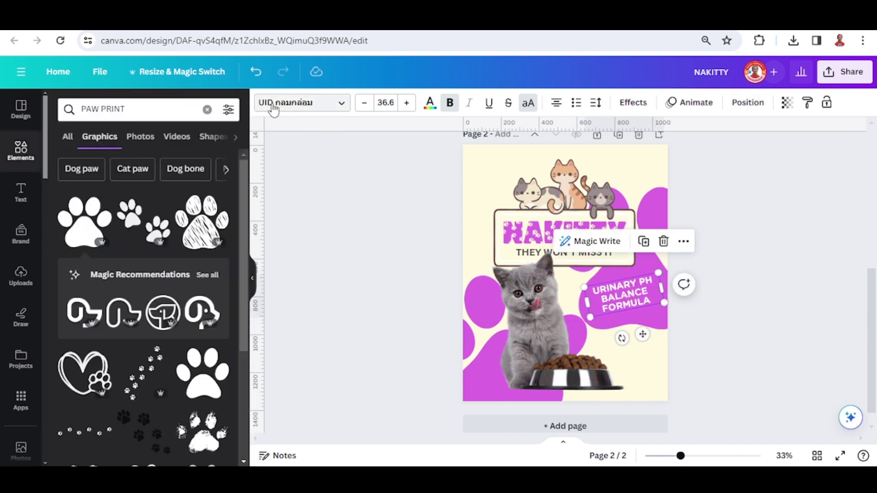
{"action": "left_click", "coordinate": [734, 329]}
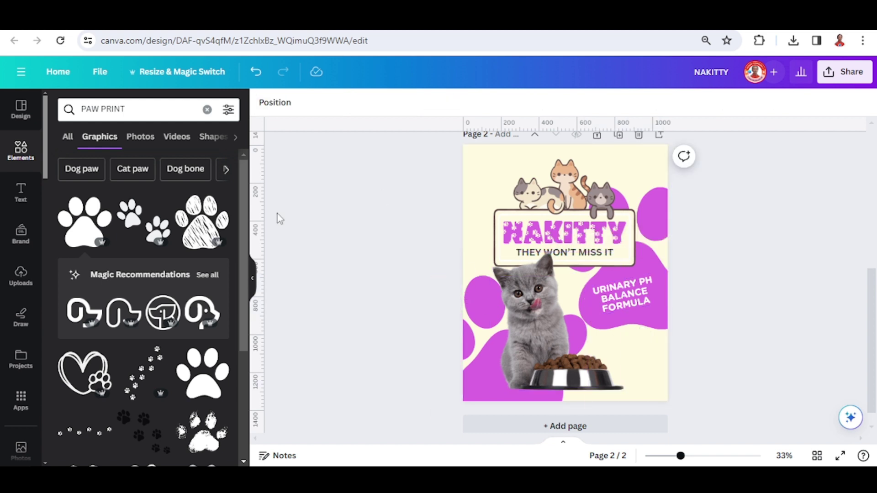
Add a subheading reading "PROTEIN >32%" to page 2.
{"action": "left_click", "coordinate": [16, 196]}
{"action": "left_click", "coordinate": [144, 290]}
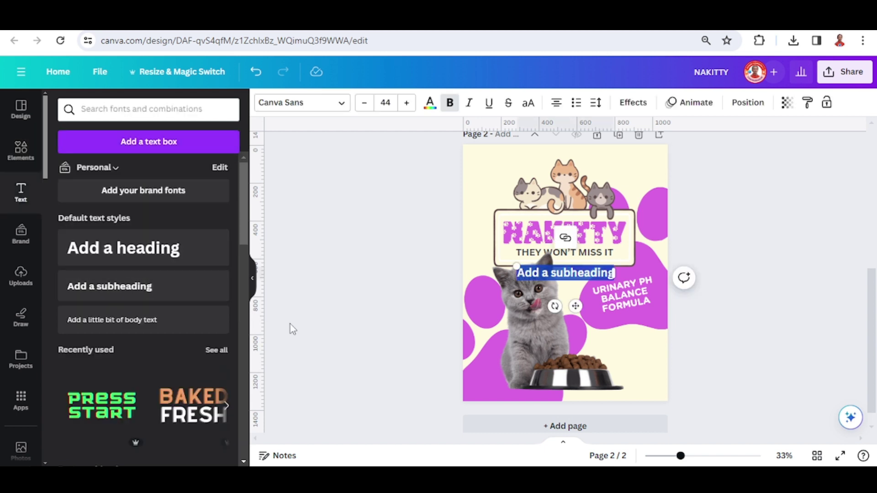
{"action": "type", "text": "PROTEIN >32%"}
Search the graphics for "AWARD ICON" and add the solid scalloped award badge with two ribbon tails to page 2.
{"action": "left_click", "coordinate": [20, 149]}
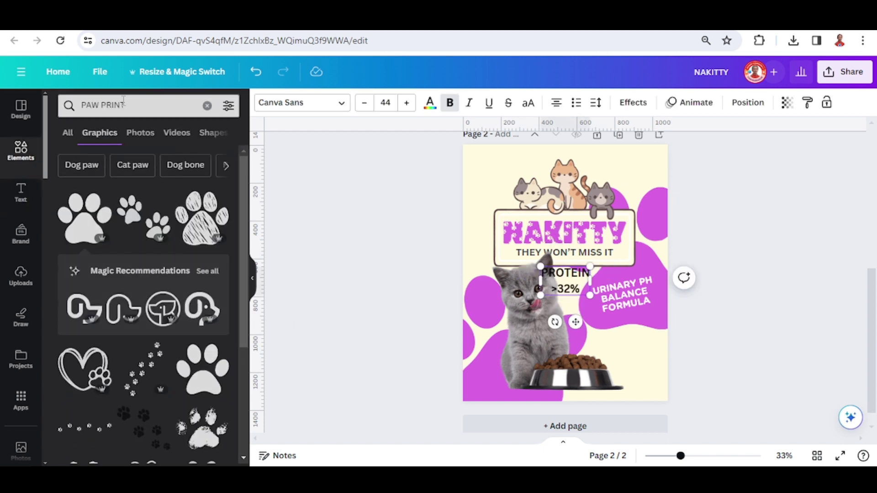
{"action": "left_click", "coordinate": [141, 111]}
{"action": "type", "text": "AWARD ICON"}
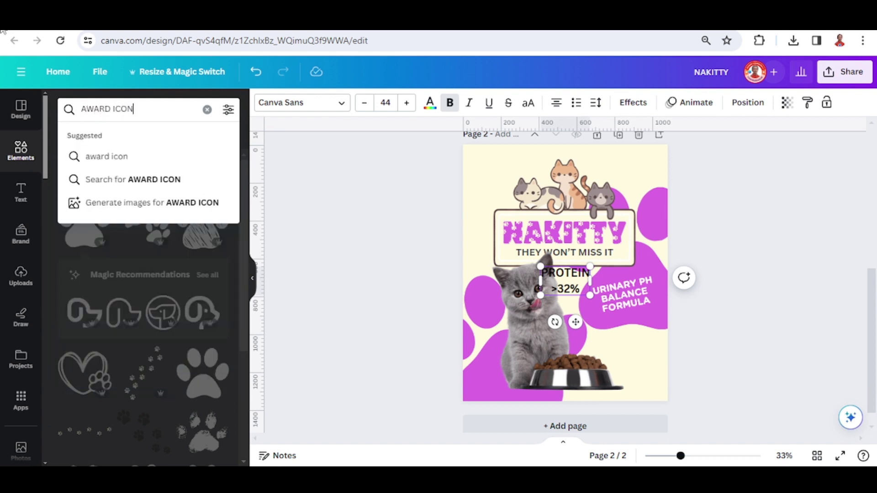
{"action": "key", "text": "Return"}
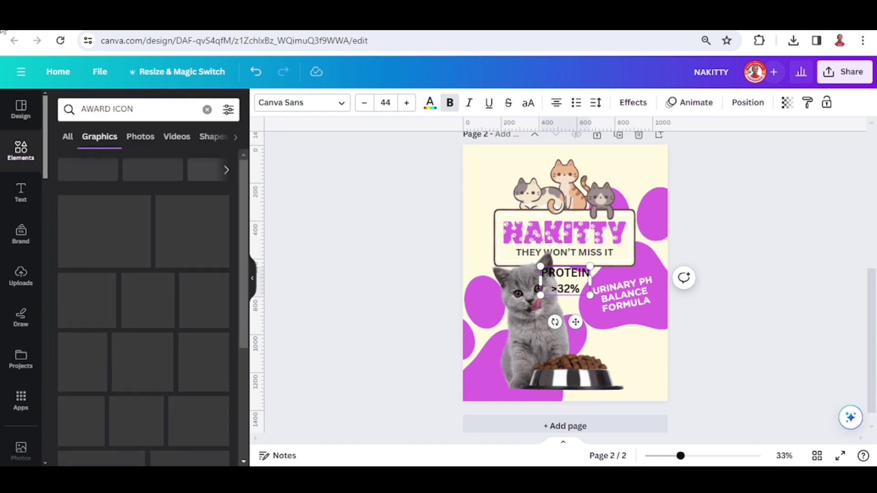
{"action": "scroll", "coordinate": [129, 187], "scroll_direction": "down", "scroll_amount": 5}
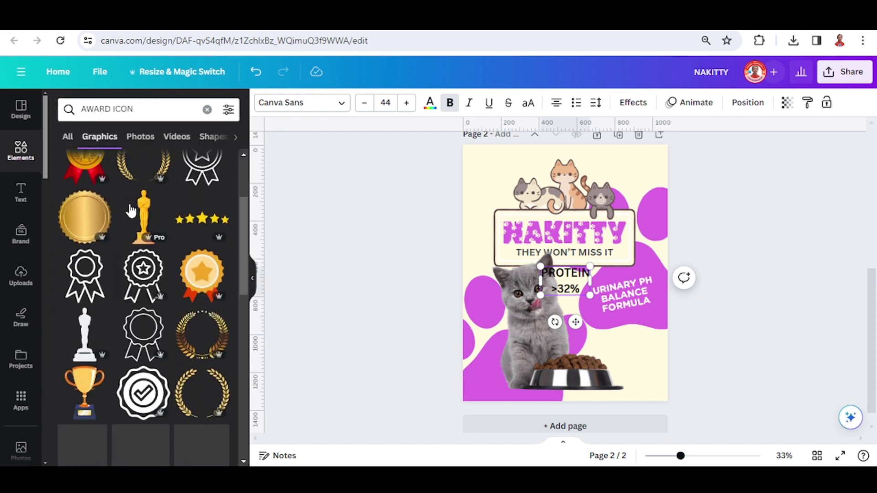
{"action": "scroll", "coordinate": [136, 218], "scroll_direction": "down", "scroll_amount": 1}
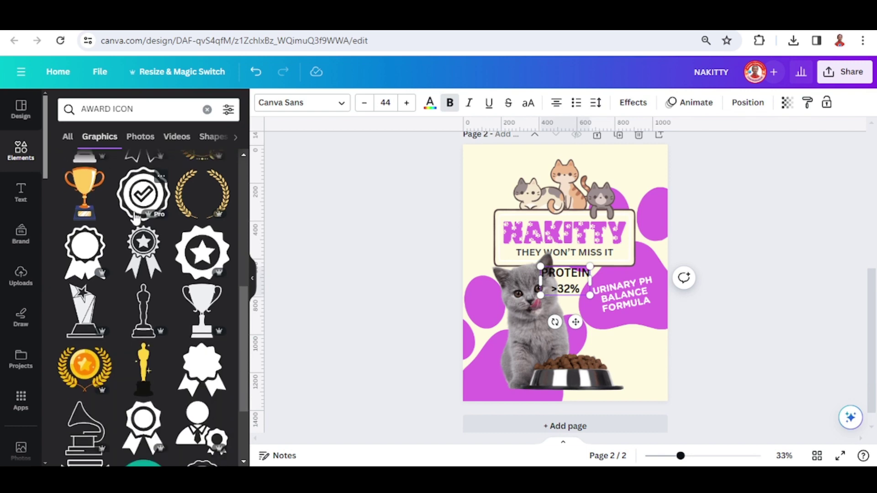
{"action": "scroll", "coordinate": [210, 288], "scroll_direction": "down", "scroll_amount": 1}
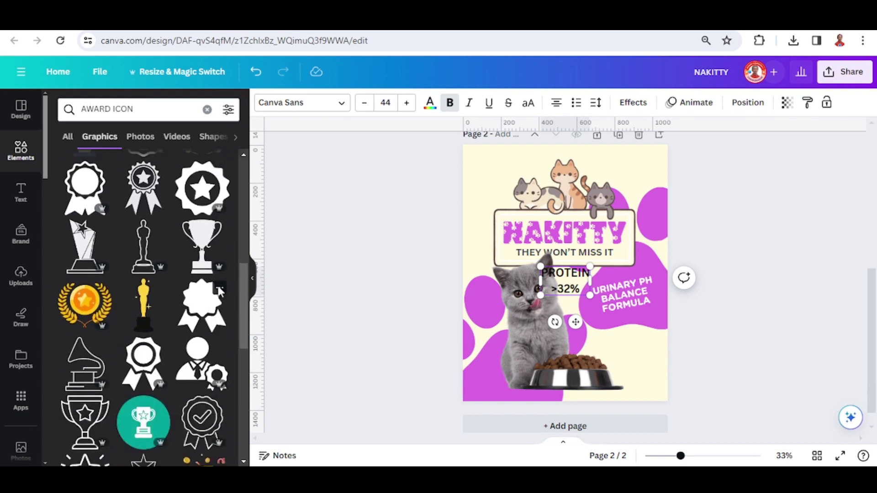
{"action": "left_click", "coordinate": [219, 288]}
{"action": "left_click", "coordinate": [201, 309]}
{"action": "left_click", "coordinate": [201, 307]}
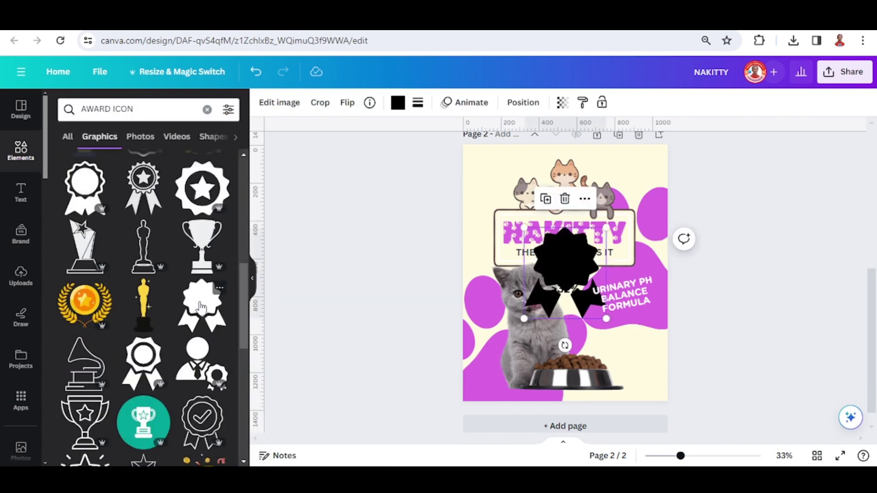
Color the award badge with the default solid red, shrink it and place it over the kitten's lower-left side.
{"action": "left_click", "coordinate": [399, 104]}
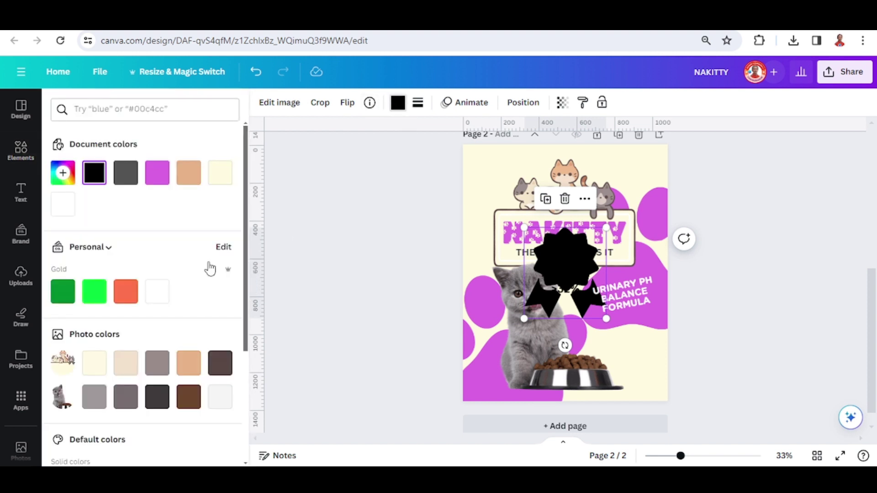
{"action": "scroll", "coordinate": [146, 260], "scroll_direction": "down", "scroll_amount": 4}
{"action": "left_click", "coordinate": [62, 346]}
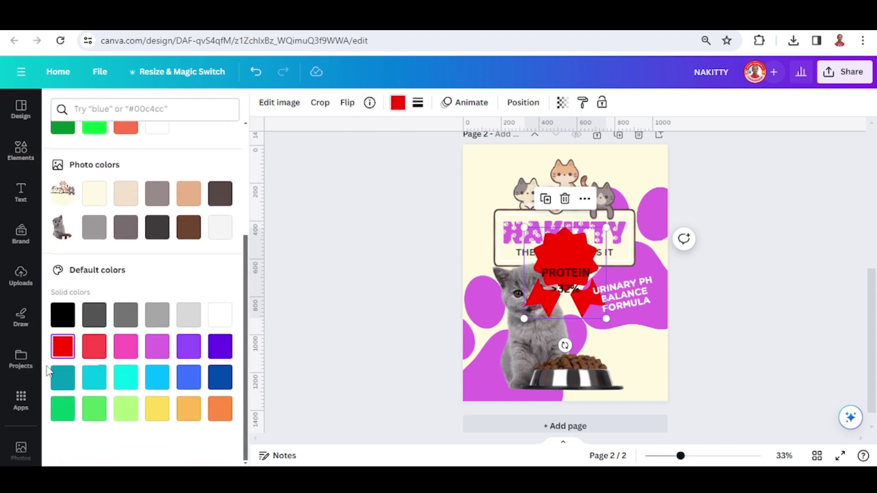
{"action": "left_click_drag", "start_coordinate": [602, 224], "coordinate": [571, 273]}
{"action": "left_click_drag", "start_coordinate": [566, 304], "coordinate": [521, 353]}
Move the "PROTEIN >32%" text onto the red badge, duplicate it, and remove ">32%" from the text on the badge.
{"action": "left_click", "coordinate": [573, 284]}
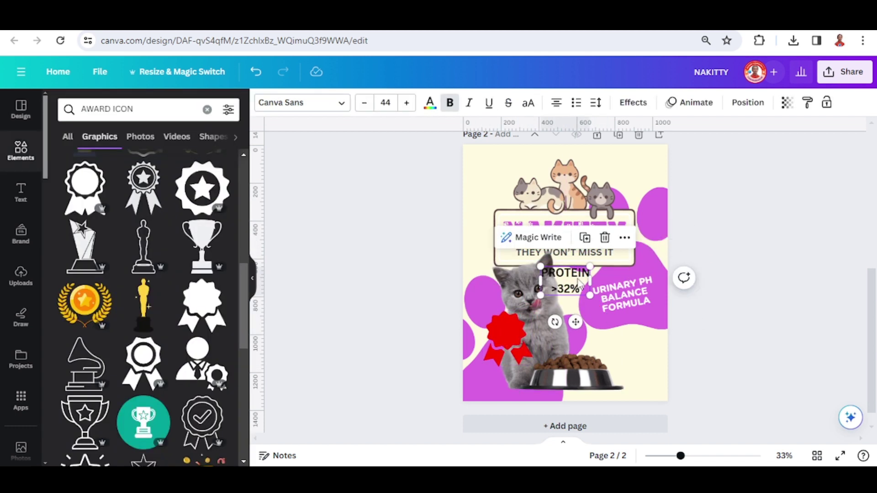
{"action": "left_click_drag", "start_coordinate": [574, 283], "coordinate": [521, 338]}
{"action": "scroll", "coordinate": [516, 260], "scroll_direction": "up", "scroll_amount": 3}
{"action": "left_click", "coordinate": [510, 251]}
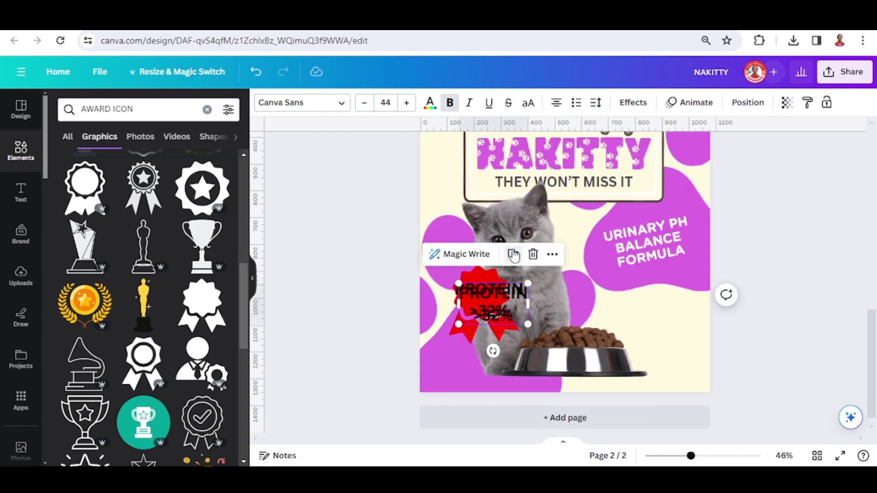
{"action": "left_click", "coordinate": [478, 308]}
{"action": "left_click_drag", "start_coordinate": [469, 304], "coordinate": [502, 309]}
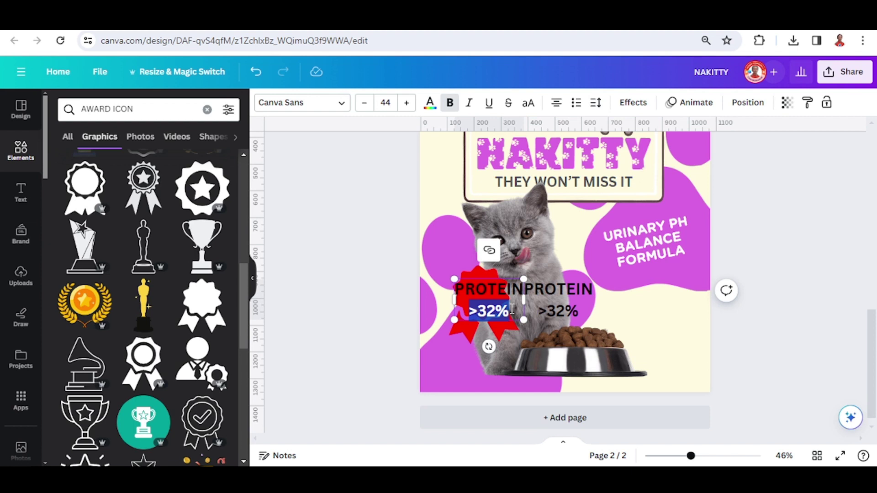
{"action": "key", "text": "BackSpace"}
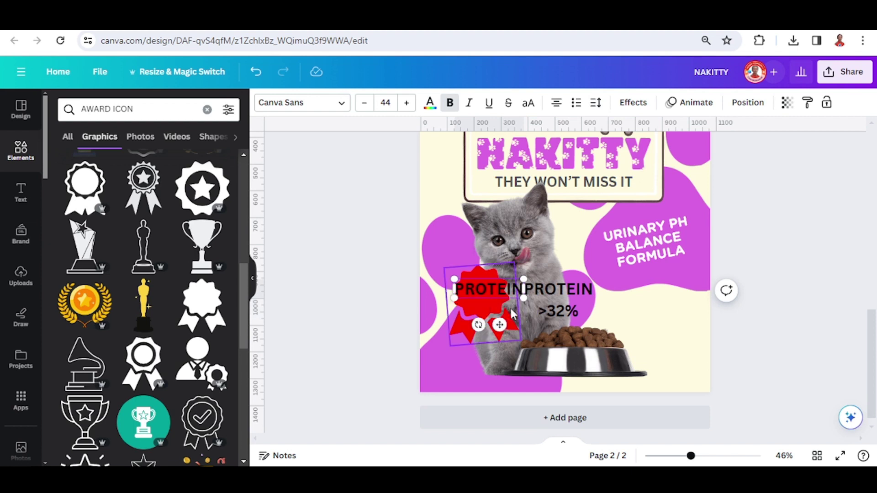
Apply the Curve shape effect to the "PROTEIN" text on the badge and shrink it to font size 33.1.
{"action": "left_click", "coordinate": [478, 290]}
{"action": "left_click", "coordinate": [478, 290]}
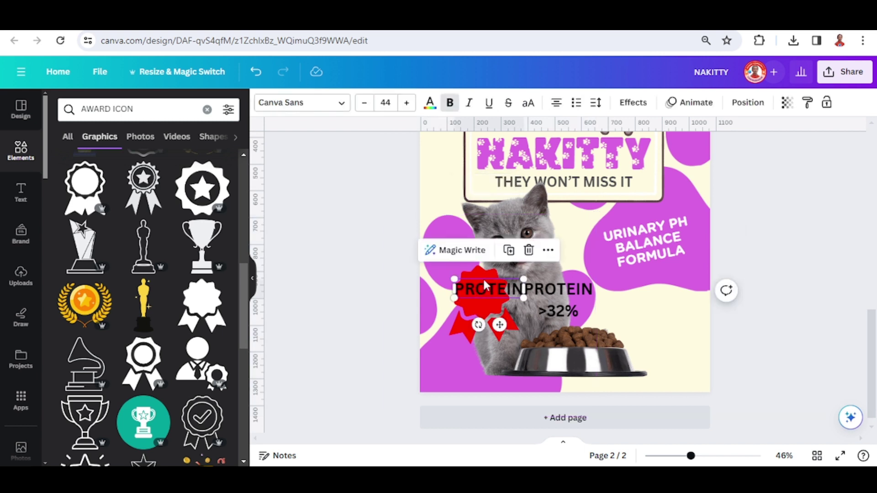
{"action": "left_click", "coordinate": [630, 102]}
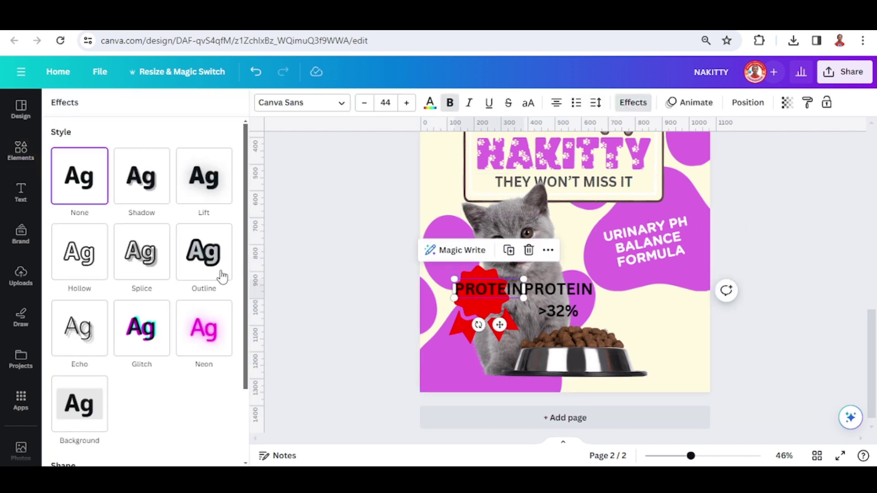
{"action": "scroll", "coordinate": [192, 292], "scroll_direction": "down", "scroll_amount": 3}
{"action": "left_click", "coordinate": [159, 414]}
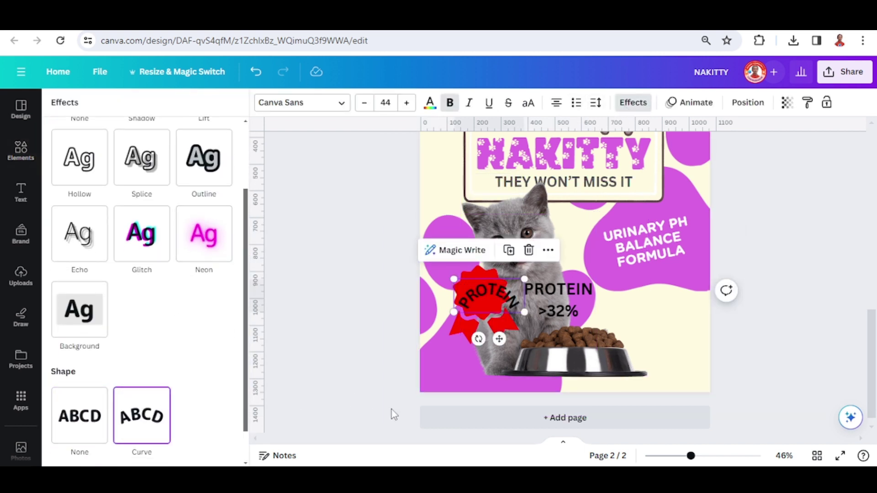
{"action": "left_click_drag", "start_coordinate": [524, 312], "coordinate": [498, 287]}
Color the curved "PROTEIN" text white and reduce it slightly to fit the upper part of the badge.
{"action": "left_click", "coordinate": [430, 102]}
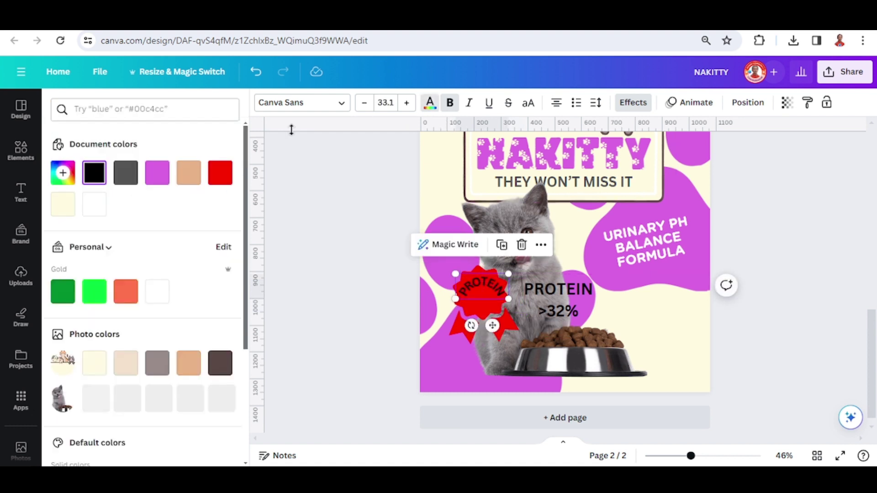
{"action": "left_click", "coordinate": [94, 204]}
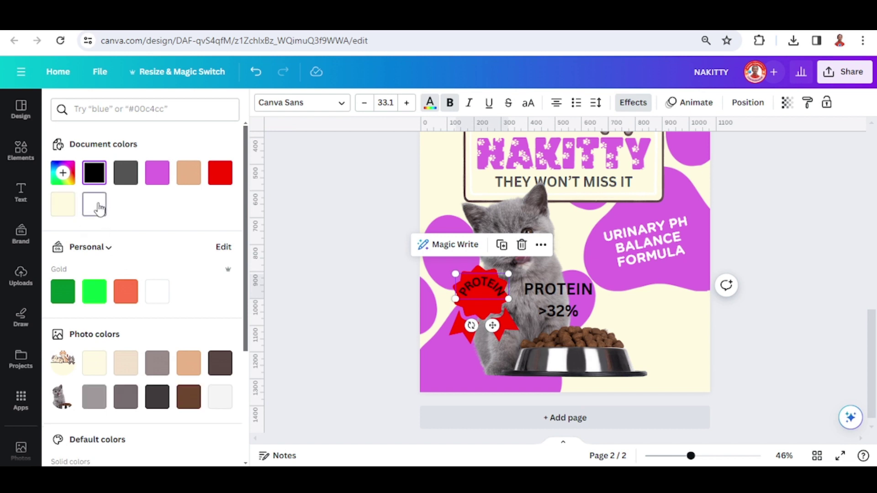
{"action": "left_click", "coordinate": [708, 456]}
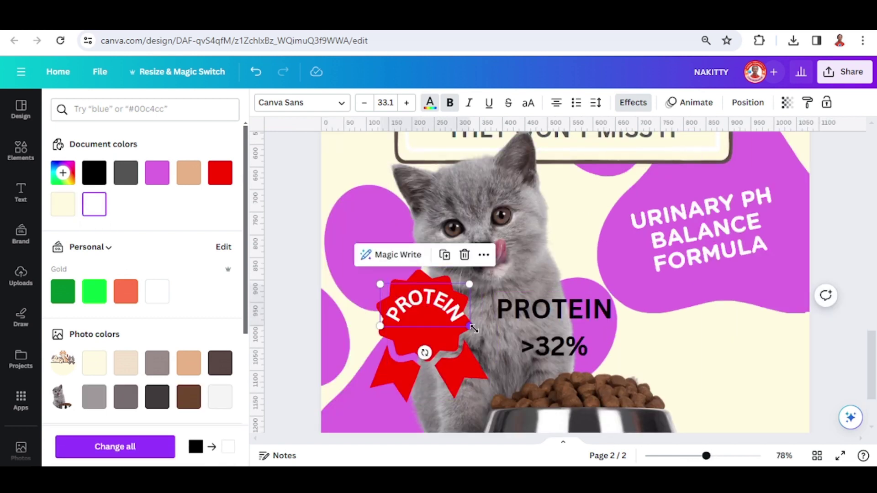
{"action": "left_click_drag", "start_coordinate": [475, 332], "coordinate": [472, 325]}
Remove the word "PROTEIN" from the duplicate text beside the badge, keeping only ">32%".
{"action": "left_click", "coordinate": [582, 334]}
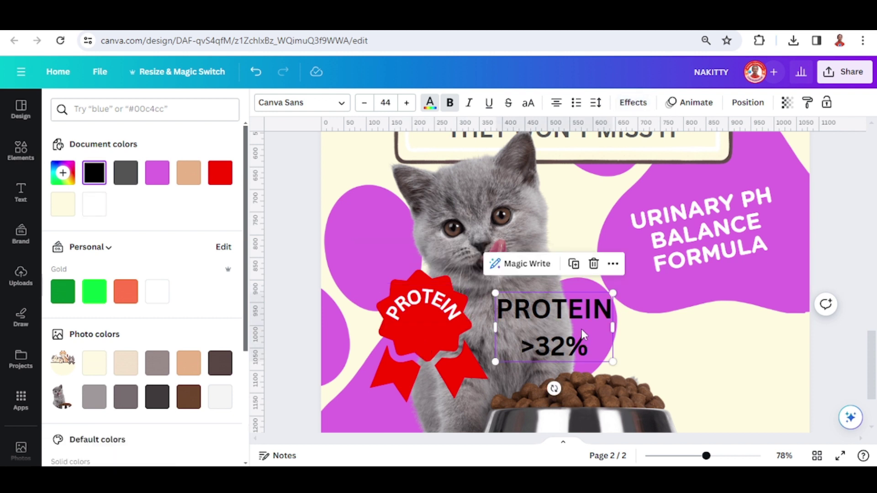
{"action": "double_click", "coordinate": [562, 312]}
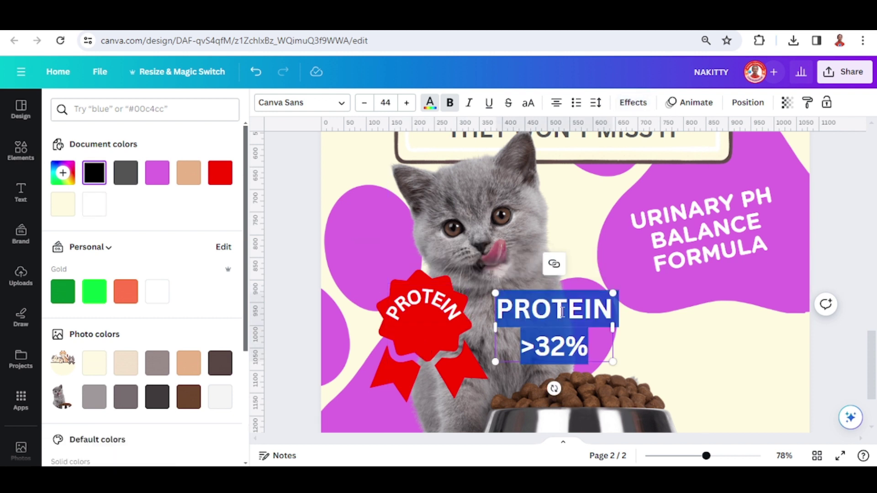
{"action": "left_click", "coordinate": [594, 313]}
{"action": "left_click_drag", "start_coordinate": [609, 313], "coordinate": [495, 310]}
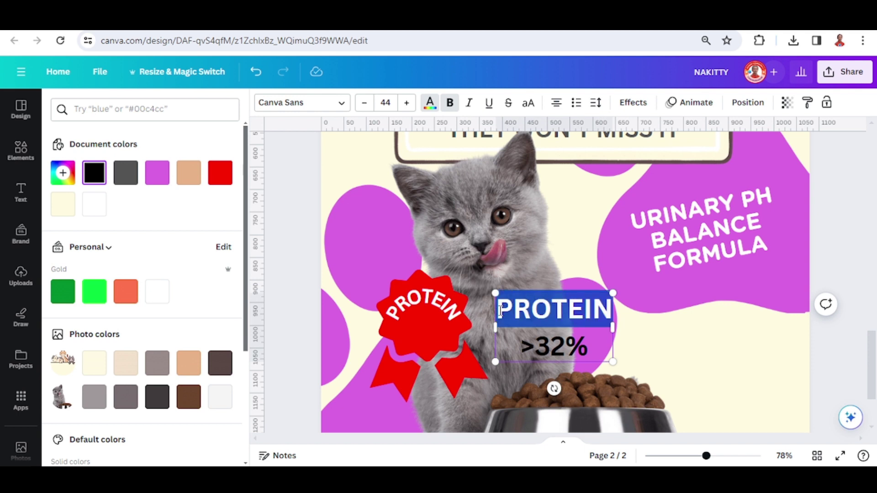
{"action": "key", "text": "BackSpace"}
{"action": "key", "text": "Delete"}
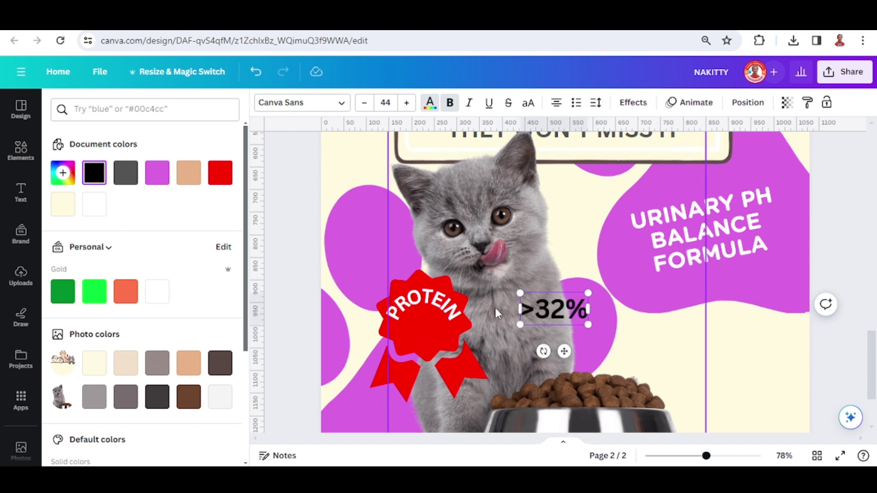
Color the ">32%" text white, shrink it to font size 41.1 and center it on the badge beneath "PROTEIN".
{"action": "left_click", "coordinate": [433, 97]}
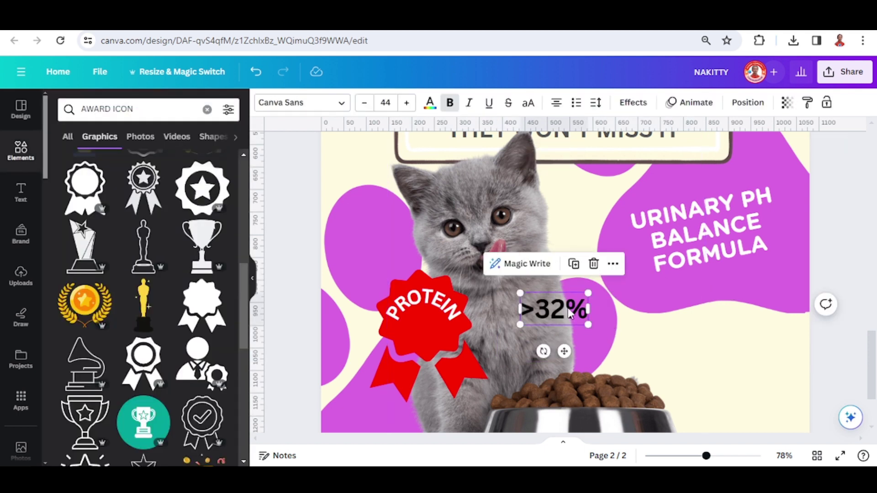
{"action": "left_click", "coordinate": [434, 105]}
{"action": "left_click", "coordinate": [100, 208]}
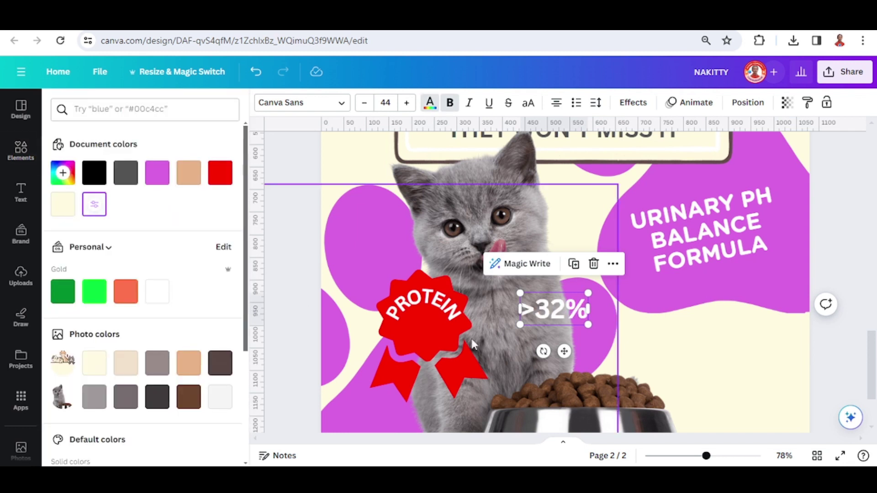
{"action": "left_click_drag", "start_coordinate": [579, 310], "coordinate": [458, 350]}
{"action": "left_click_drag", "start_coordinate": [393, 351], "coordinate": [426, 335]}
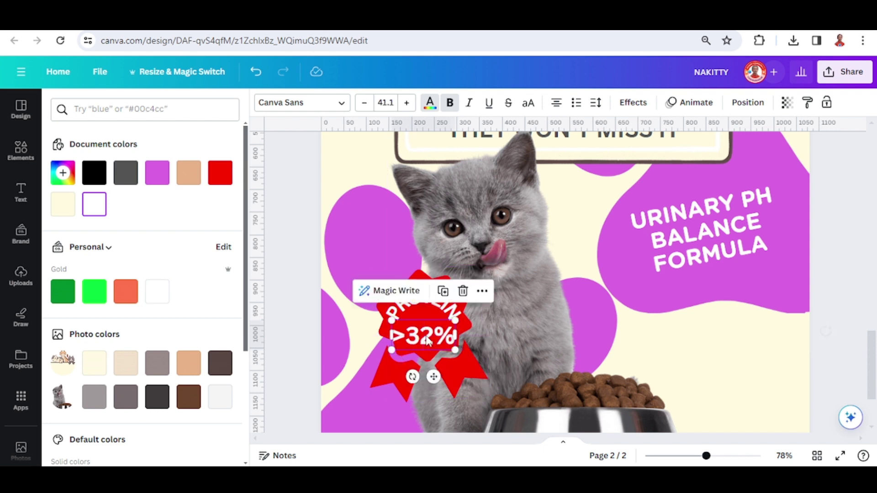
Group the red badge with its "PROTEIN" and ">32%" texts and shrink the group slightly.
{"action": "left_click", "coordinate": [451, 321], "text": "shift"}
{"action": "left_click", "coordinate": [462, 364], "text": "shift"}
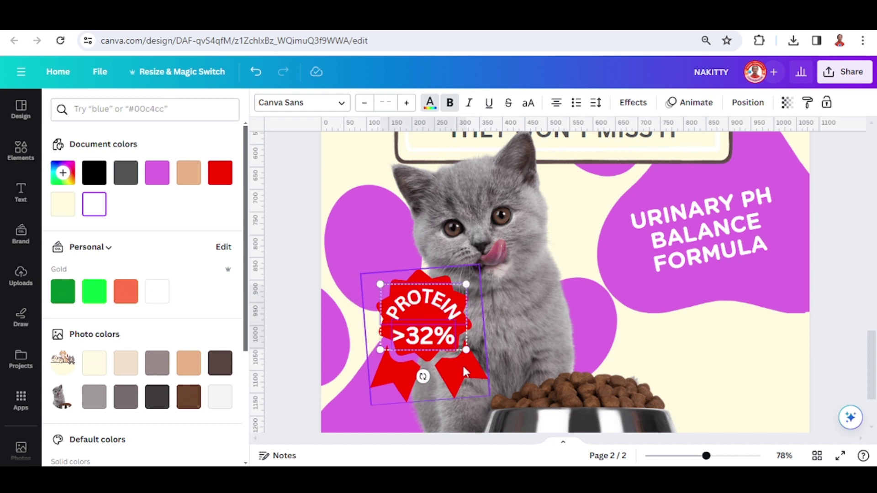
{"action": "left_click", "coordinate": [434, 235]}
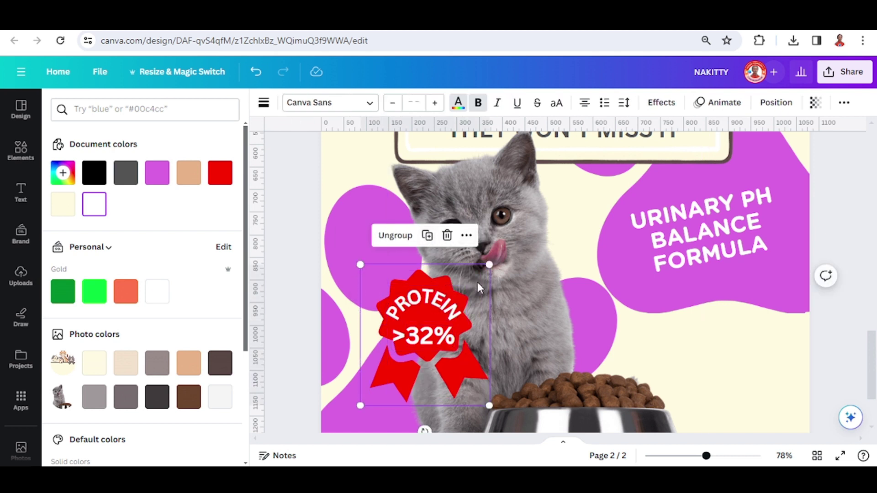
{"action": "left_click_drag", "start_coordinate": [487, 263], "coordinate": [474, 281]}
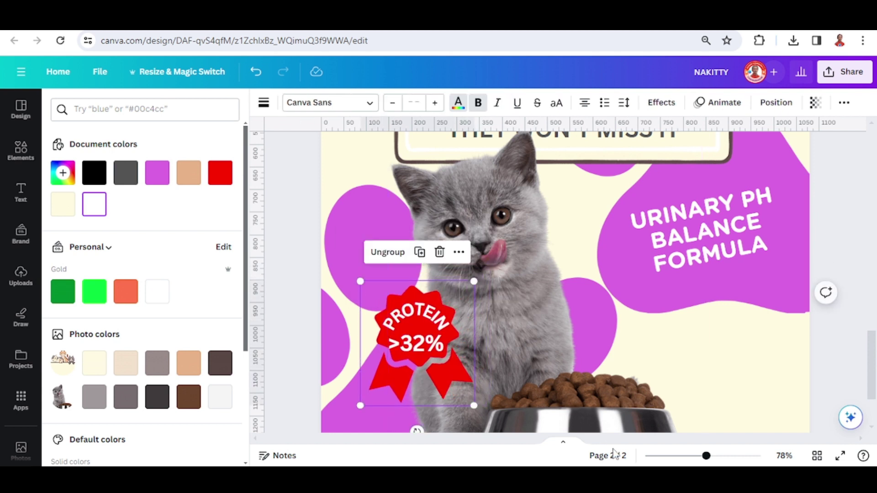
Place a vertical guide at 87 px and align the badge's left ribbon tip with it.
{"action": "left_click", "coordinate": [684, 457]}
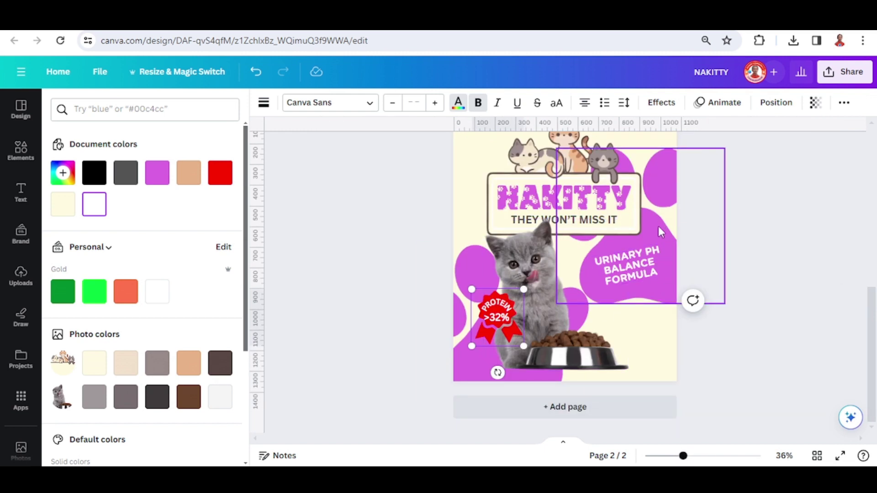
{"action": "left_click_drag", "start_coordinate": [257, 238], "coordinate": [471, 246]}
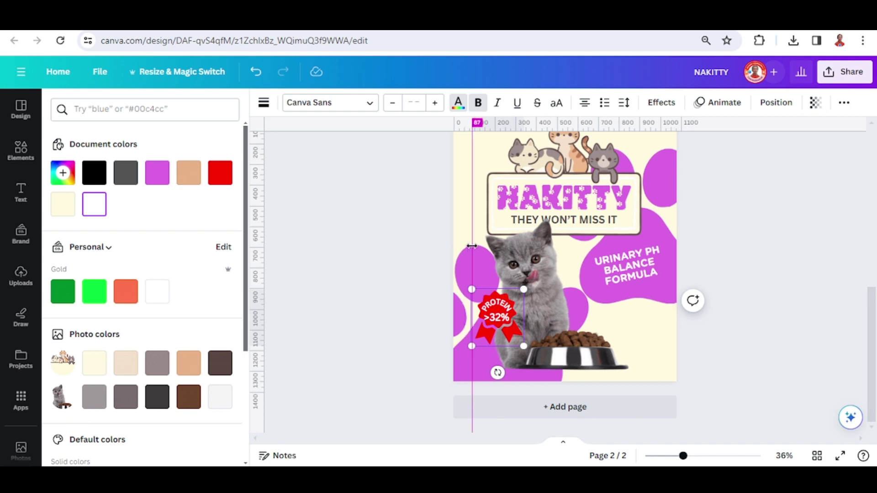
{"action": "mouse_move", "coordinate": [515, 323]}
{"action": "left_mouse_down"}
{"action": "mouse_move", "coordinate": [513, 308]}
{"action": "mouse_move", "coordinate": [509, 326]}
{"action": "left_mouse_up"}
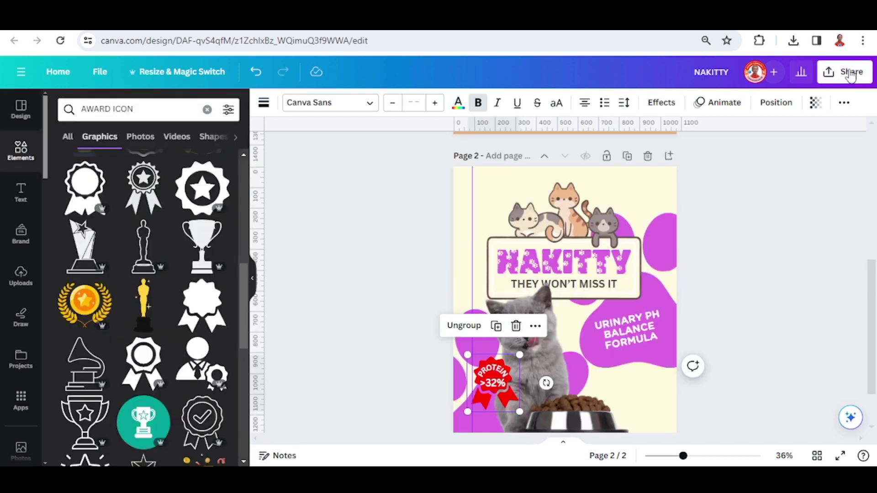
Download only page 2 as a PNG and upload the exported poster image back to the design's uploads.
{"action": "left_click", "coordinate": [850, 76]}
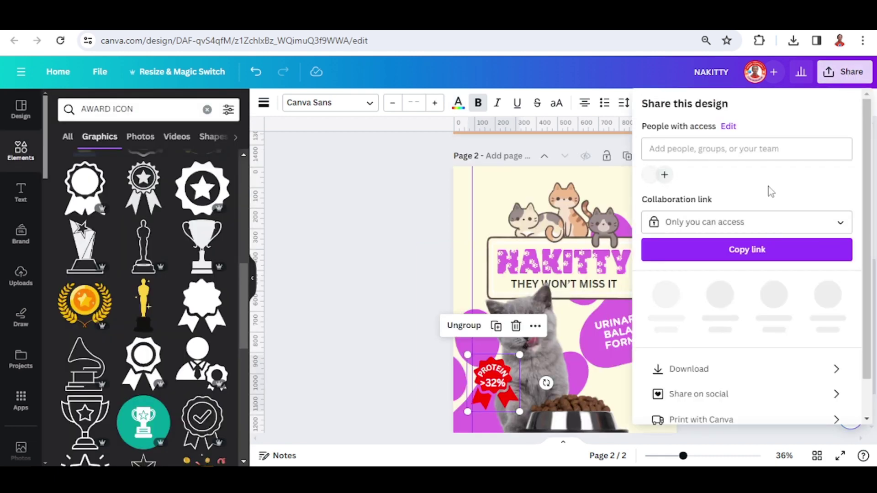
{"action": "left_click", "coordinate": [741, 365]}
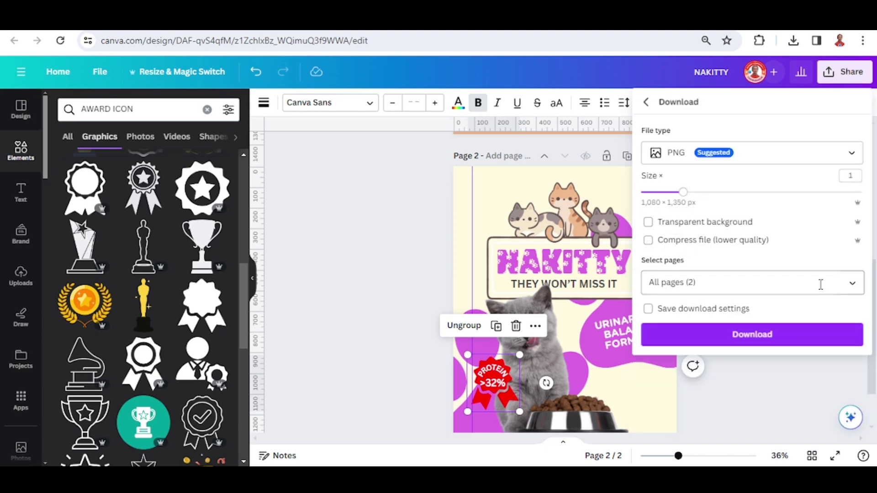
{"action": "left_click", "coordinate": [849, 284]}
{"action": "left_click", "coordinate": [757, 356]}
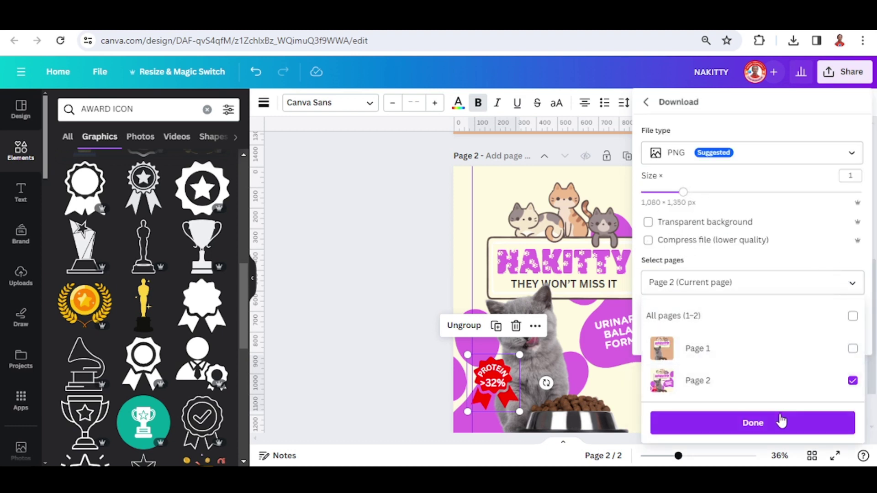
{"action": "left_click", "coordinate": [779, 419]}
{"action": "left_click", "coordinate": [774, 336]}
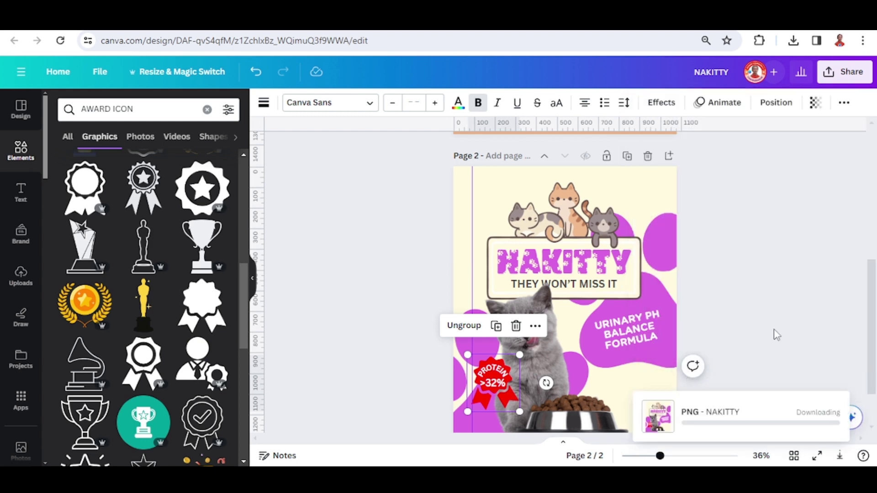
{"action": "left_click_drag", "start_coordinate": [662, 74], "coordinate": [164, 255]}
Browse the Packaging mockups for the kitten photo and add the stand-up pouch mockup to page 2.
{"action": "left_click", "coordinate": [21, 400]}
{"action": "left_click", "coordinate": [541, 342]}
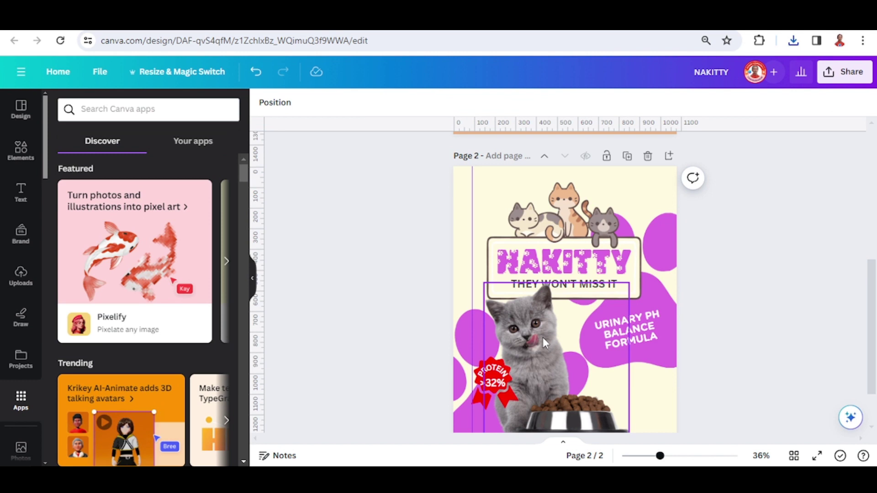
{"action": "left_click", "coordinate": [283, 111]}
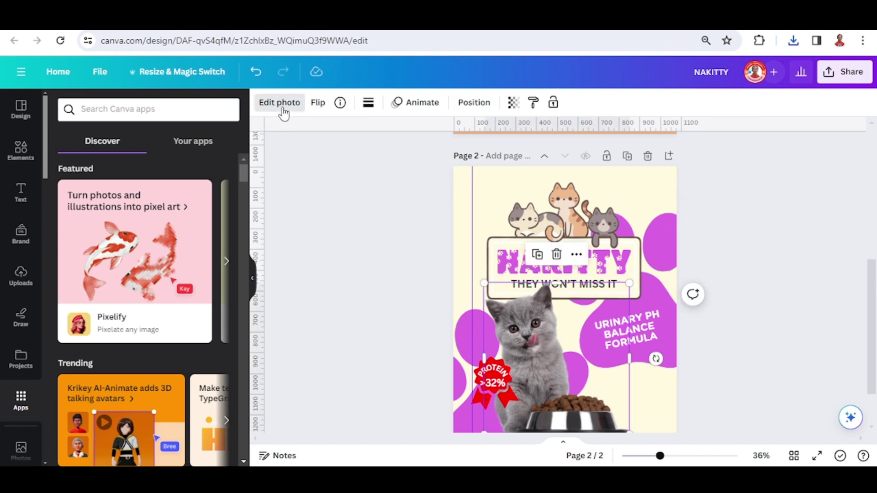
{"action": "scroll", "coordinate": [143, 286], "scroll_direction": "down", "scroll_amount": 3}
{"action": "scroll", "coordinate": [143, 286], "scroll_direction": "down", "scroll_amount": 2}
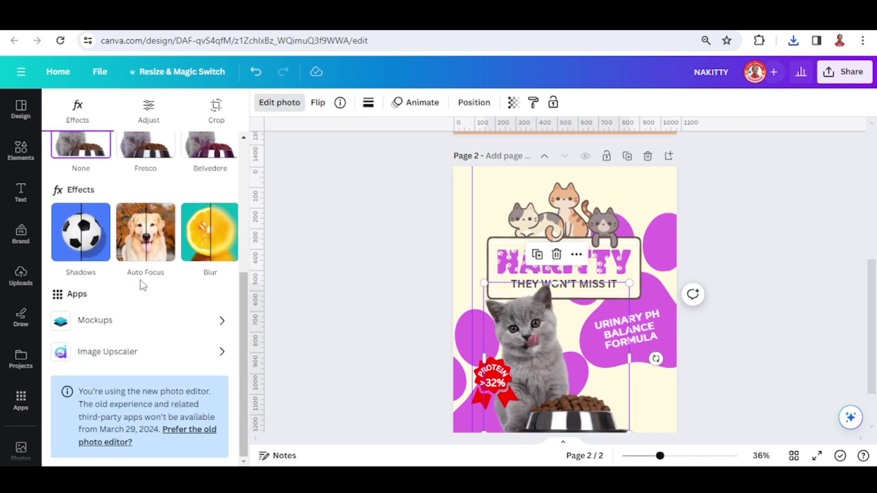
{"action": "left_click", "coordinate": [221, 320]}
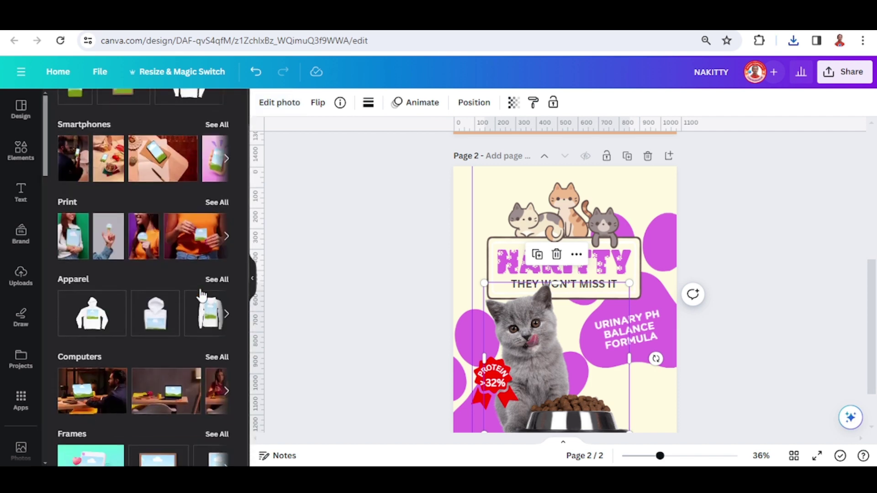
{"action": "scroll", "coordinate": [201, 292], "scroll_direction": "down", "scroll_amount": 3}
{"action": "scroll", "coordinate": [200, 290], "scroll_direction": "down", "scroll_amount": 3}
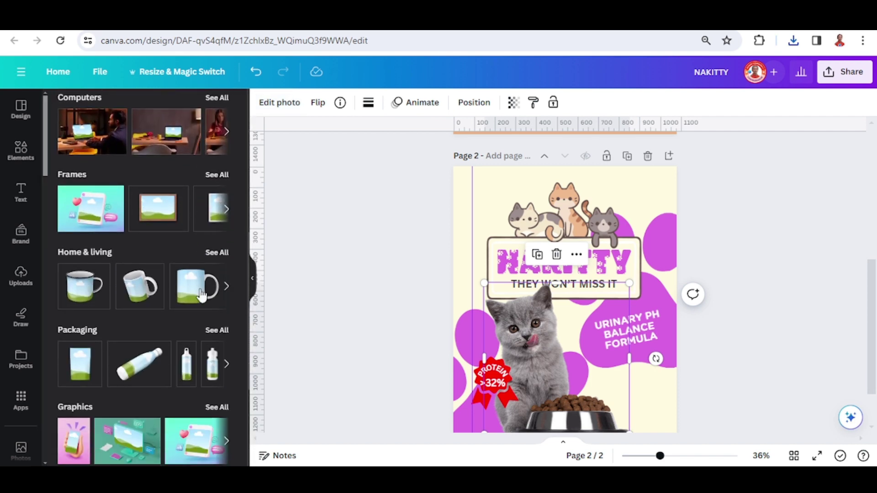
{"action": "left_click", "coordinate": [218, 331]}
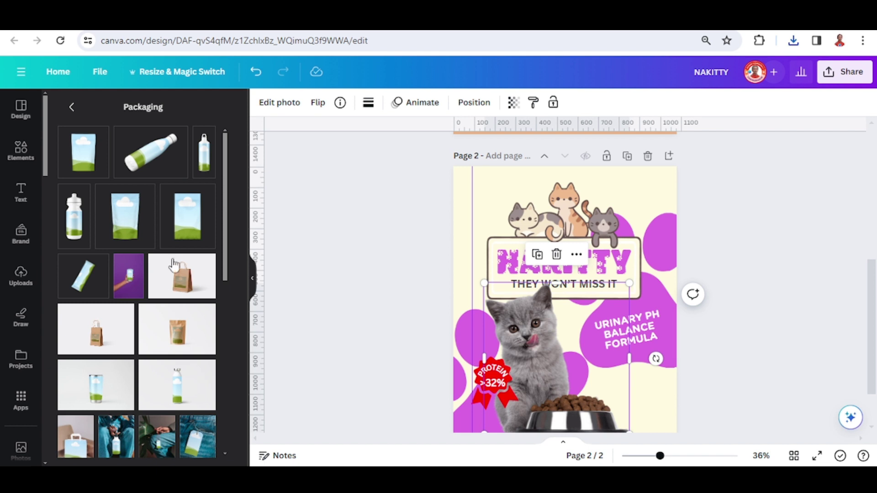
{"action": "left_click", "coordinate": [130, 221]}
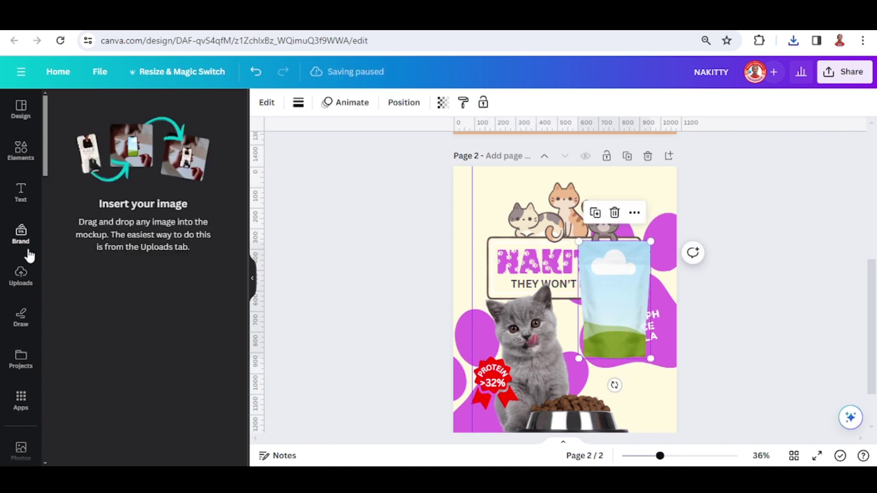
Fill the pouch mockup with the uploaded NAKITTY poster image and enlarge its crop to cover the whole pouch.
{"action": "left_click", "coordinate": [21, 287]}
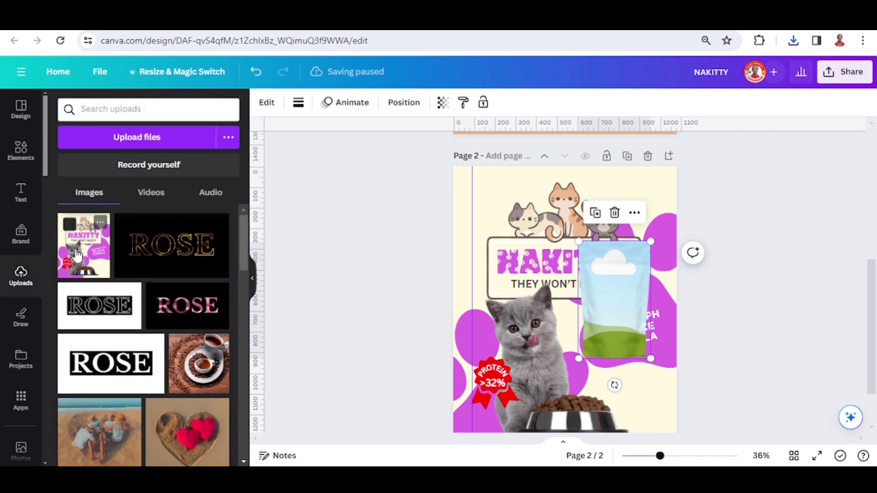
{"action": "left_click_drag", "start_coordinate": [135, 266], "coordinate": [635, 288]}
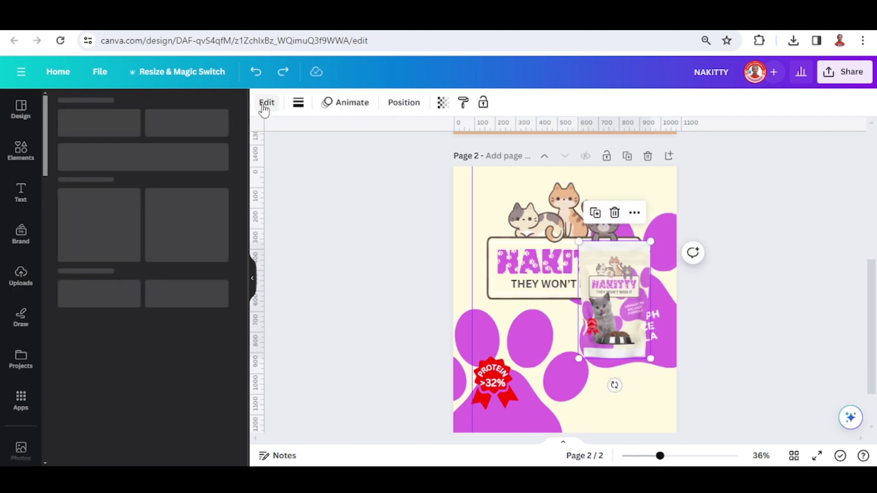
{"action": "left_click", "coordinate": [265, 104]}
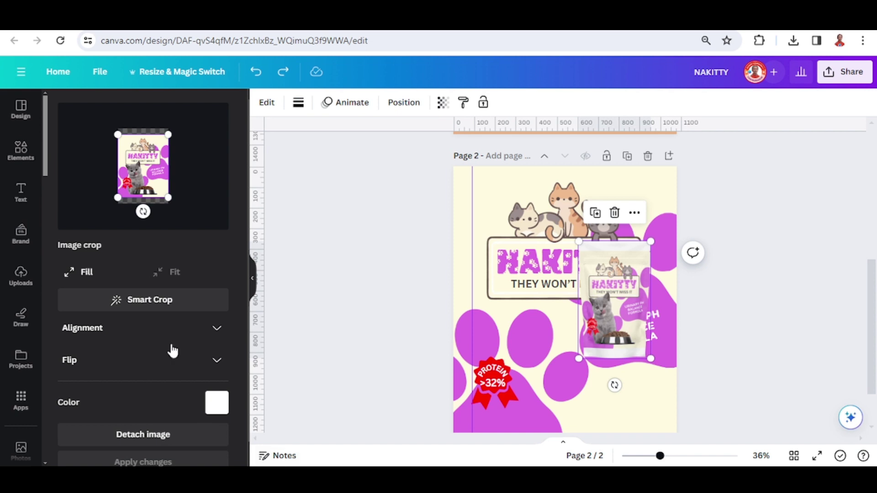
{"action": "left_click_drag", "start_coordinate": [167, 197], "coordinate": [173, 203]}
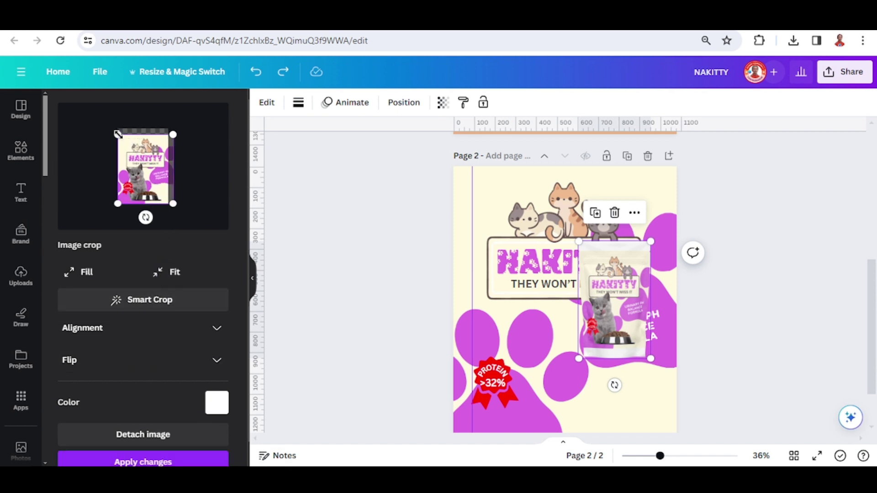
{"action": "left_click_drag", "start_coordinate": [117, 134], "coordinate": [113, 130]}
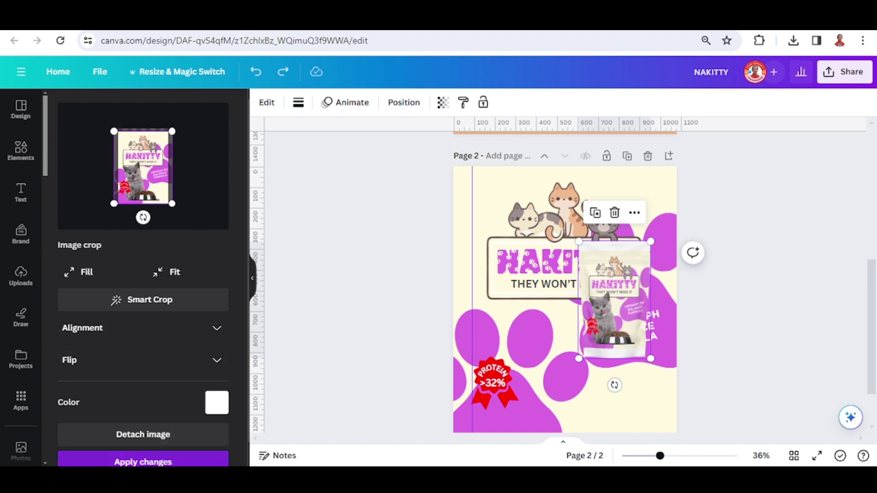
{"action": "left_click", "coordinate": [163, 462]}
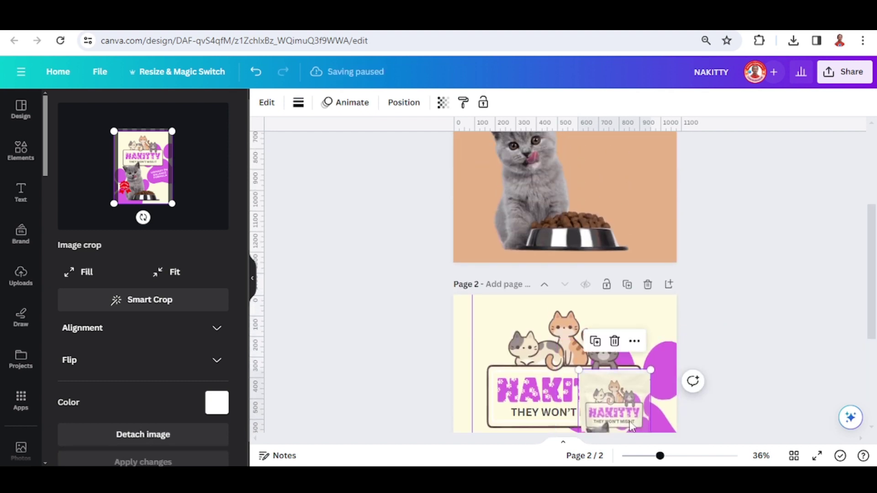
Move the pouch mockup to page 1 beside the kitten and send it behind the kitten and bowl photo.
{"action": "left_click_drag", "start_coordinate": [648, 413], "coordinate": [652, 197]}
{"action": "scroll", "coordinate": [648, 206], "scroll_direction": "up", "scroll_amount": 3}
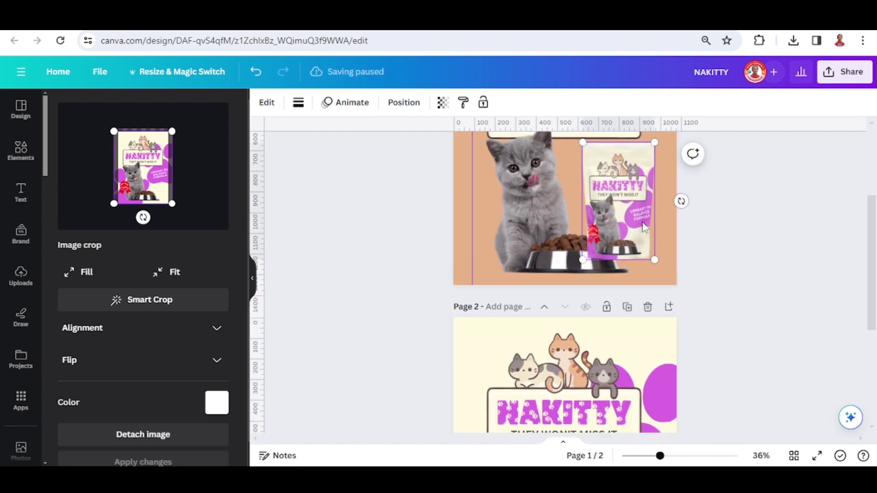
{"action": "left_click_drag", "start_coordinate": [634, 240], "coordinate": [629, 247]}
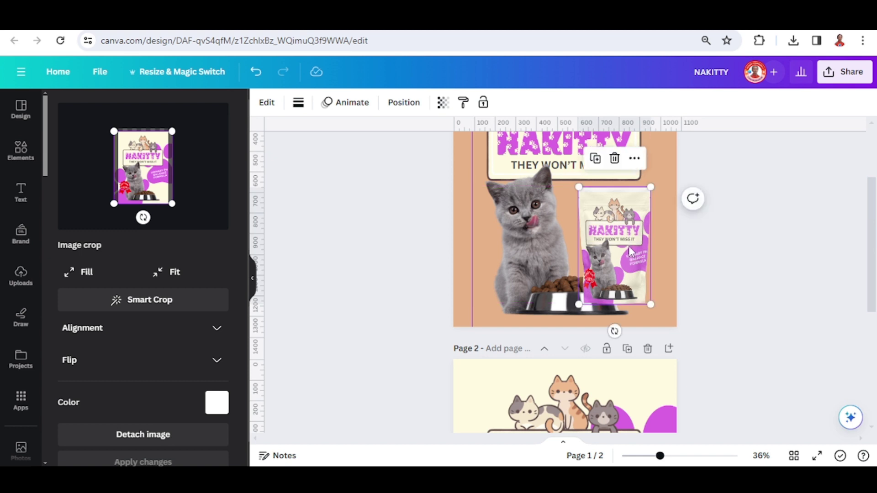
{"action": "right_click", "coordinate": [617, 217]}
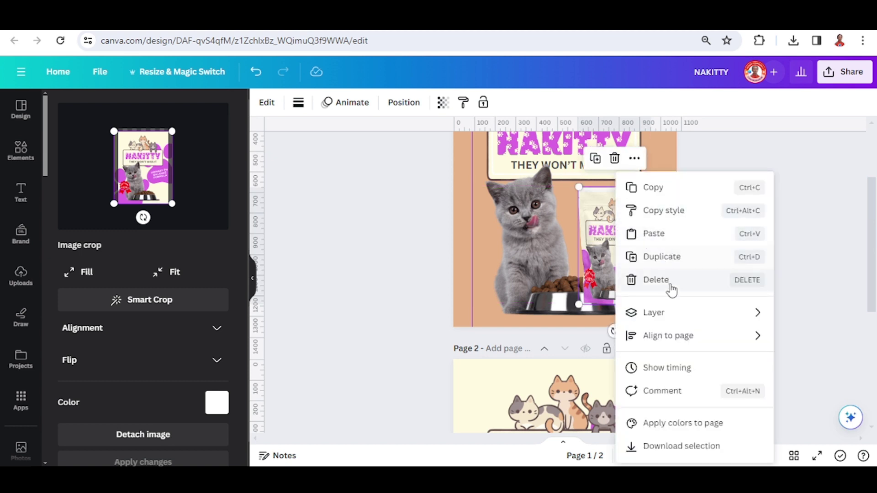
{"action": "mouse_move", "coordinate": [670, 316]}
{"action": "left_click", "coordinate": [775, 360]}
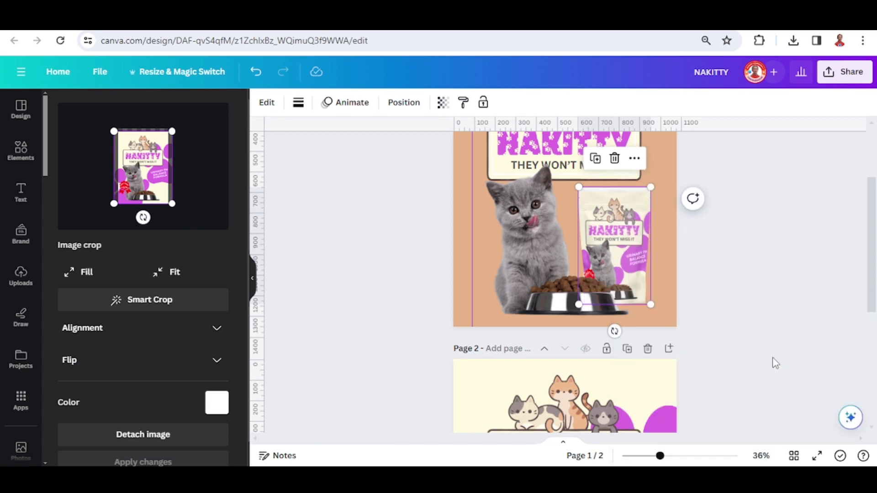
{"action": "left_click", "coordinate": [730, 323]}
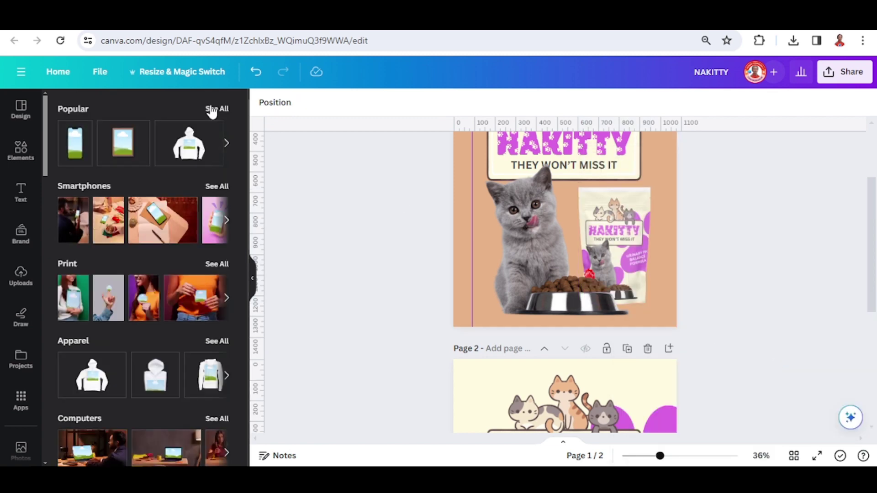
Search the graphics for "SHADOW" and add the flat oval shadow to page 1.
{"action": "left_click", "coordinate": [20, 149]}
{"action": "left_click", "coordinate": [144, 108]}
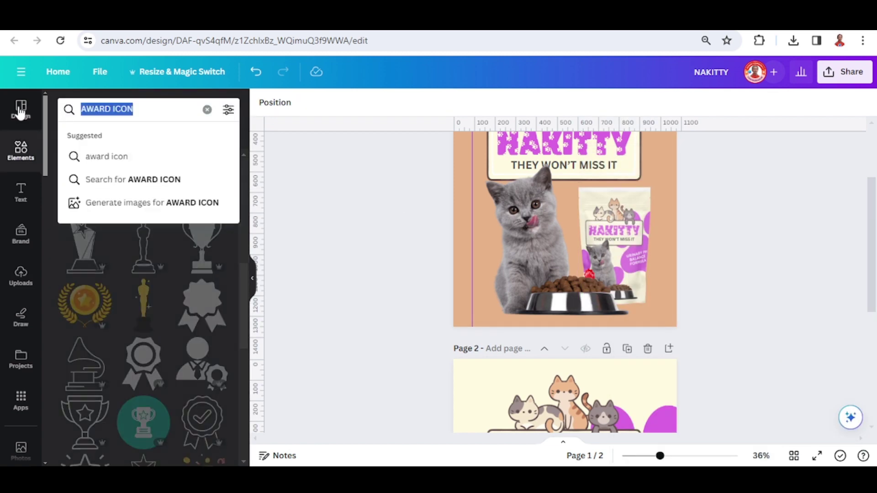
{"action": "type", "text": "SHADOW"}
{"action": "key", "text": "Return"}
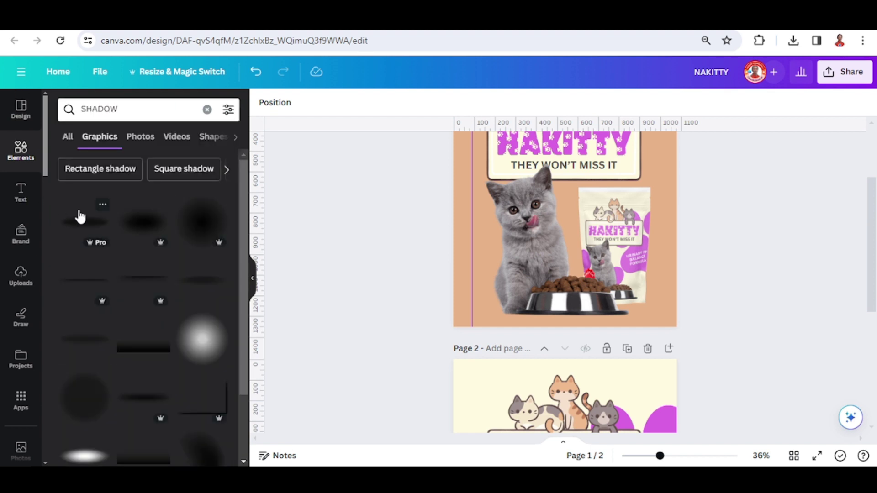
{"action": "left_click", "coordinate": [81, 227]}
Place the shadow under the kitten and bowl, shrink it, crop off its upper half and layer it behind the kitten photo.
{"action": "left_click_drag", "start_coordinate": [529, 194], "coordinate": [597, 316]}
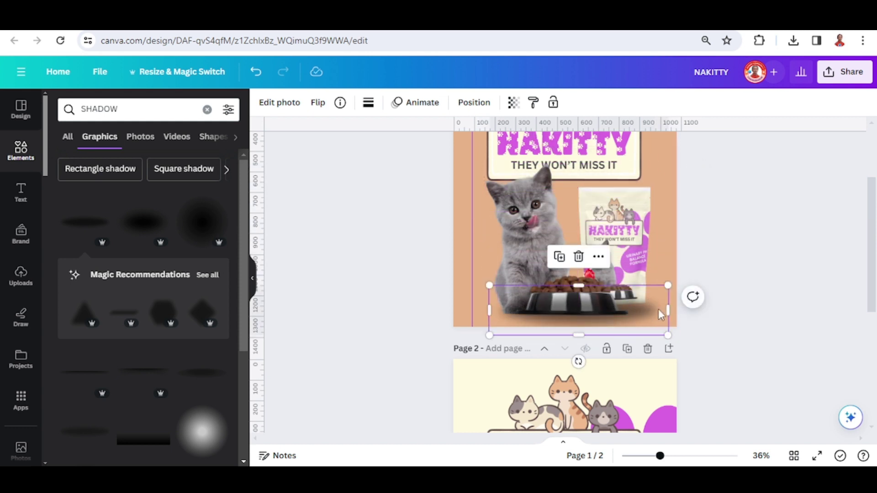
{"action": "left_click_drag", "start_coordinate": [667, 335], "coordinate": [636, 327]}
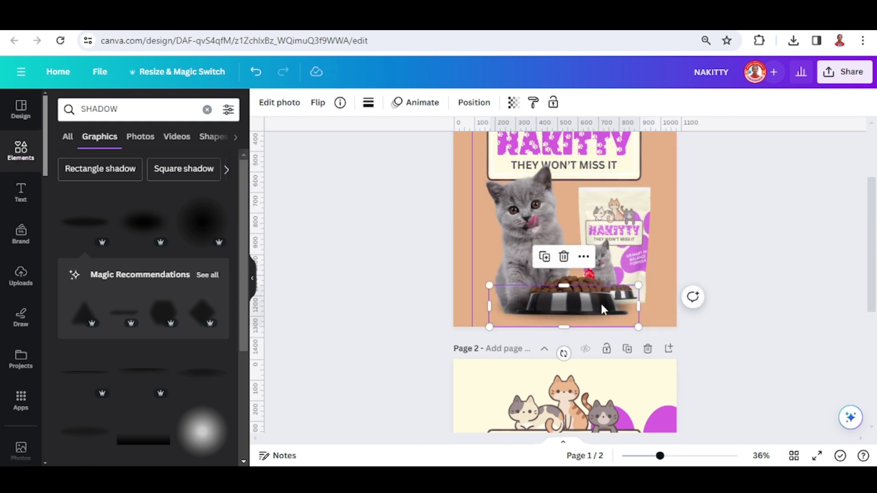
{"action": "left_click_drag", "start_coordinate": [601, 305], "coordinate": [604, 315]}
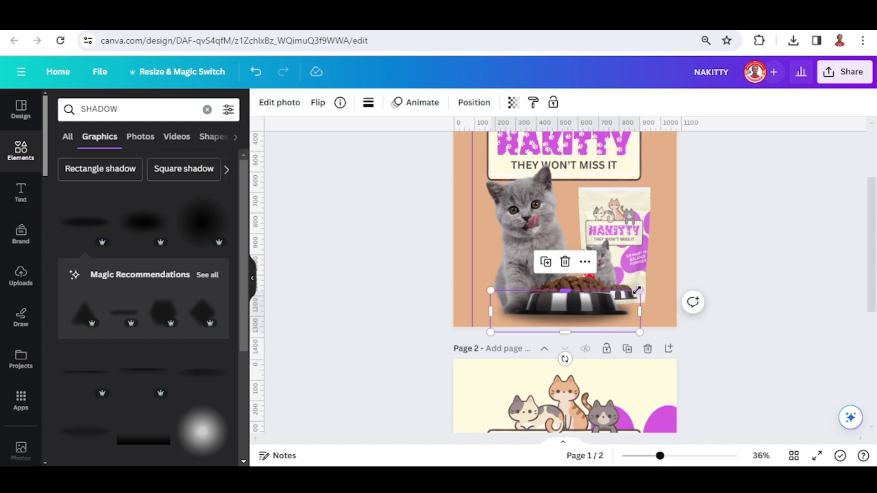
{"action": "left_click_drag", "start_coordinate": [569, 292], "coordinate": [572, 310]}
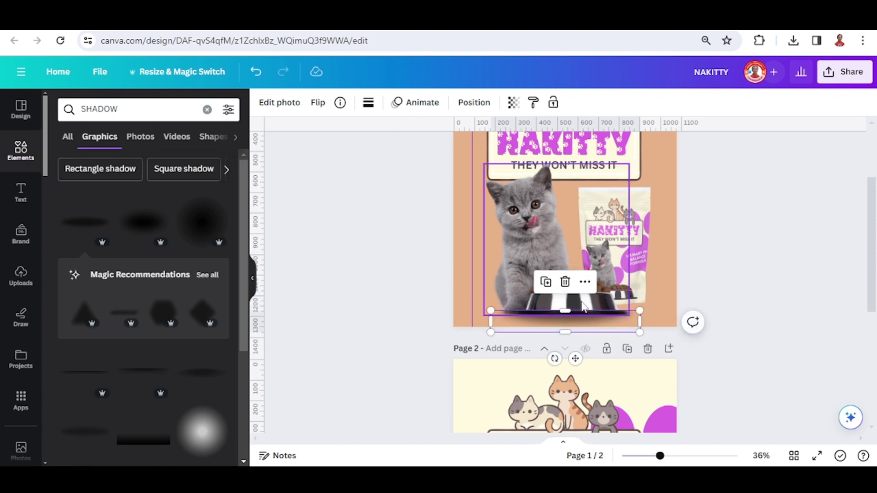
{"action": "left_click", "coordinate": [475, 102]}
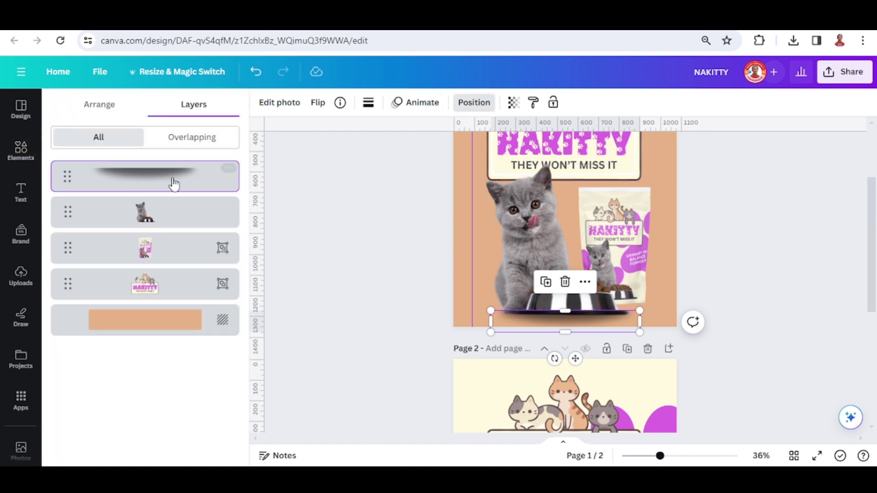
{"action": "left_click_drag", "start_coordinate": [171, 180], "coordinate": [172, 245]}
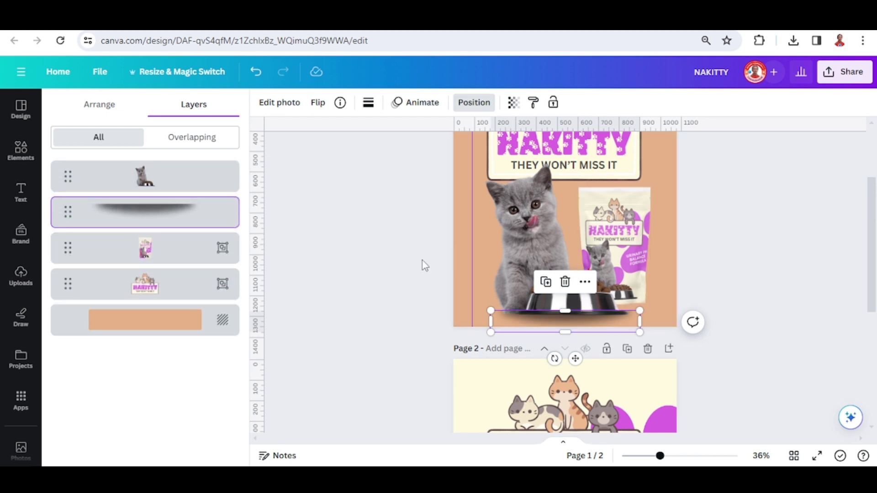
Duplicate the bowl shadow, shrink the copy and move it toward the base of the pouch.
{"action": "left_click", "coordinate": [546, 282]}
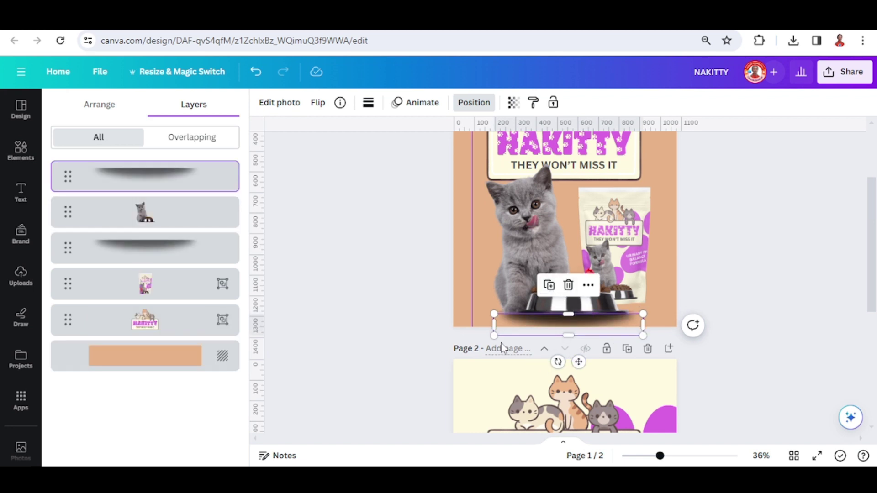
{"action": "left_click_drag", "start_coordinate": [493, 337], "coordinate": [543, 328]}
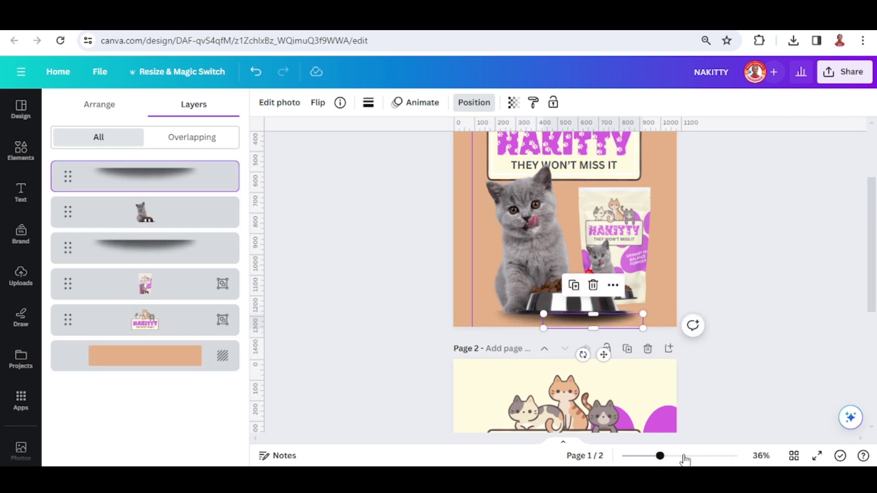
{"action": "left_click", "coordinate": [684, 456]}
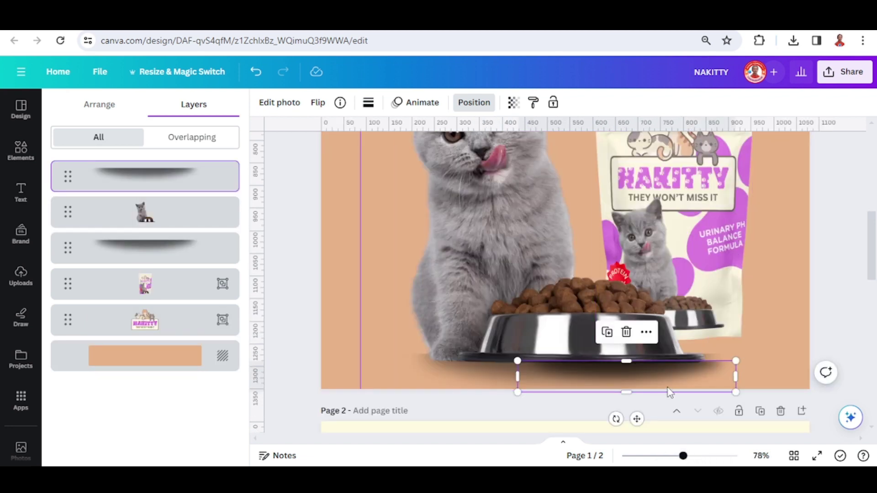
{"action": "left_click_drag", "start_coordinate": [670, 371], "coordinate": [687, 379]}
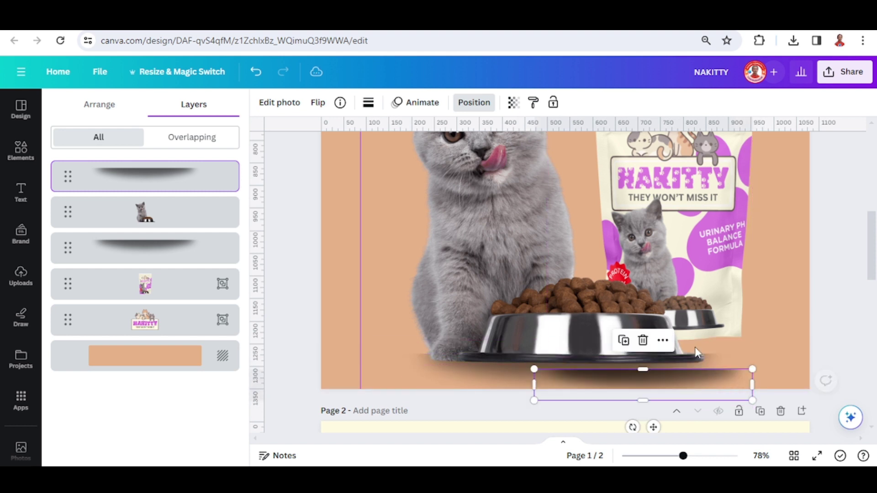
Lower the pouch mockup slightly and shift the kitten and bowl photo a little to the left.
{"action": "mouse_move", "coordinate": [726, 253]}
{"action": "left_mouse_down"}
{"action": "mouse_move", "coordinate": [723, 264]}
{"action": "mouse_move", "coordinate": [735, 265]}
{"action": "left_mouse_up"}
{"action": "scroll", "coordinate": [731, 262], "scroll_direction": "up", "scroll_amount": 3}
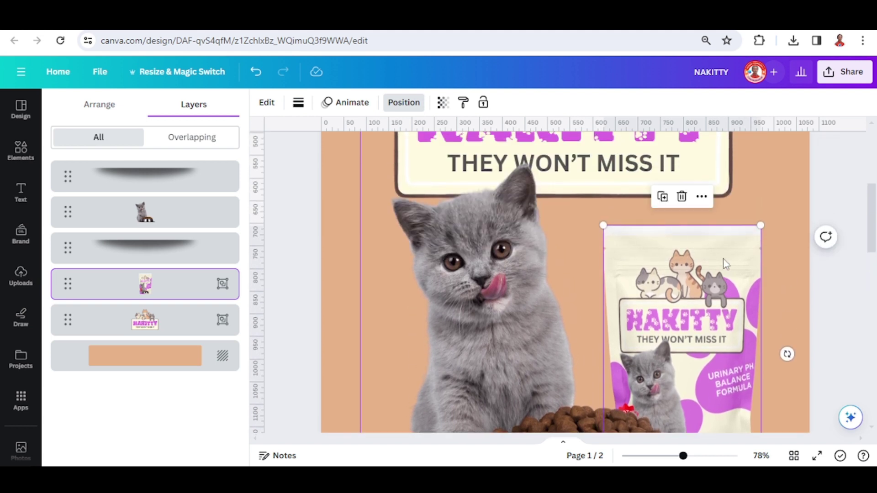
{"action": "left_click_drag", "start_coordinate": [731, 307], "coordinate": [721, 299]}
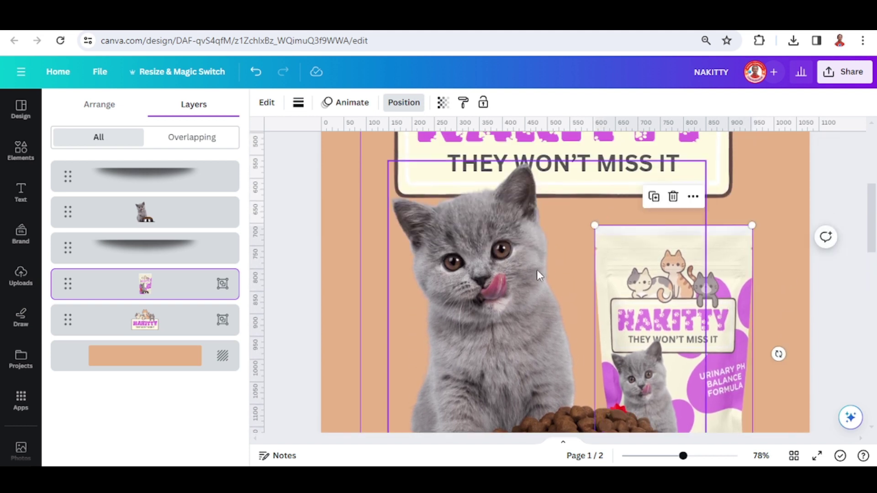
{"action": "left_click_drag", "start_coordinate": [532, 270], "coordinate": [519, 272]}
{"action": "scroll", "coordinate": [709, 280], "scroll_direction": "down", "scroll_amount": 3}
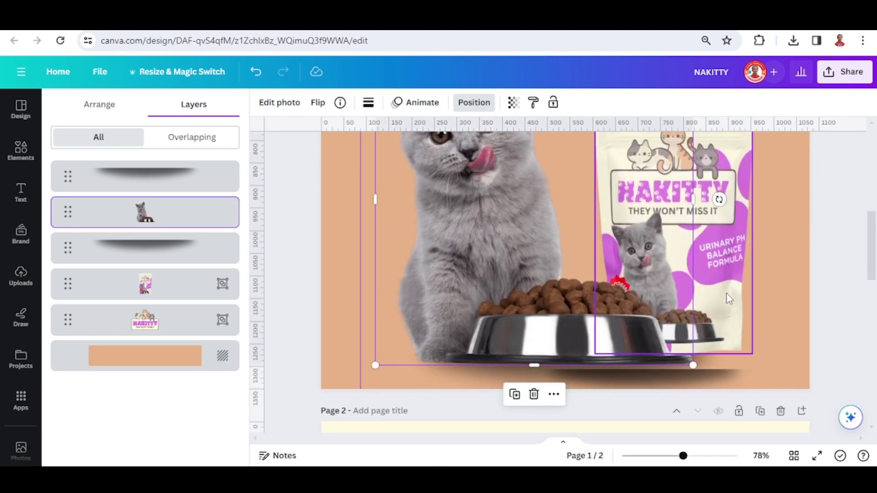
{"action": "left_click", "coordinate": [728, 297]}
Fit the duplicate shadow to the pouch's base, making it smaller, and move its layer below the pouch mockup.
{"action": "left_click_drag", "start_coordinate": [733, 370], "coordinate": [722, 355]}
{"action": "left_click_drag", "start_coordinate": [530, 381], "coordinate": [603, 365]}
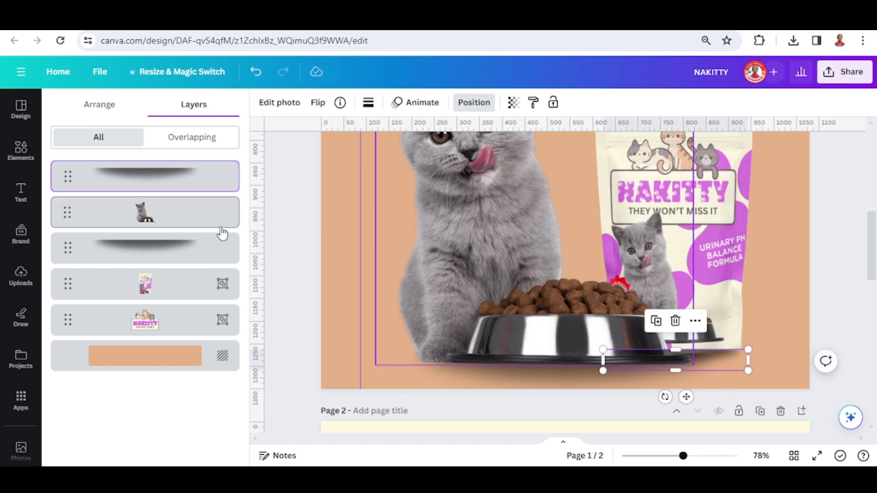
{"action": "left_click_drag", "start_coordinate": [174, 187], "coordinate": [184, 297]}
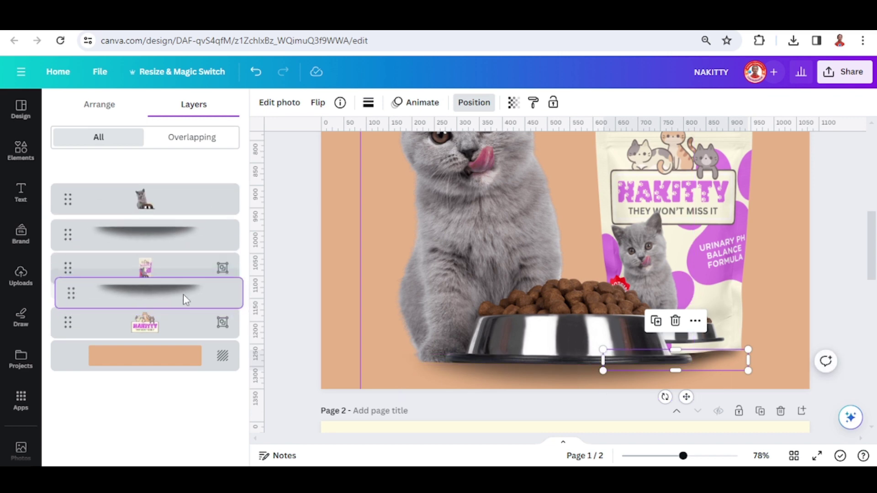